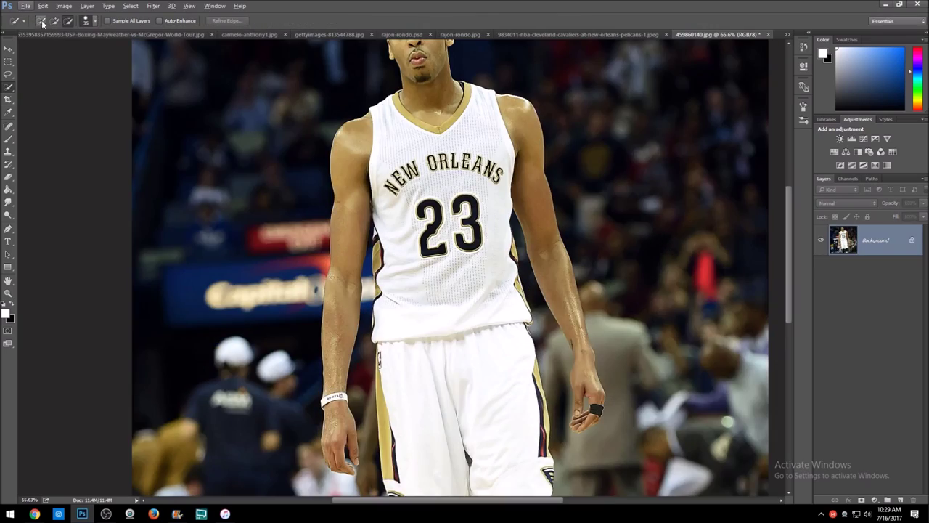
- Select the New Orleans jersey and shorts with the Quick Selection tool
left_click_drag(382, 200, 378, 328)
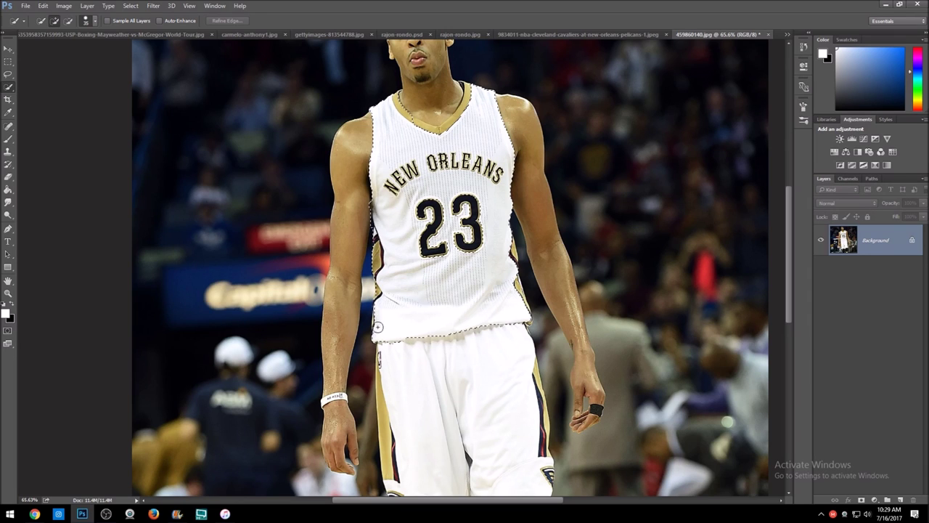
left_click_drag(445, 133, 521, 341)
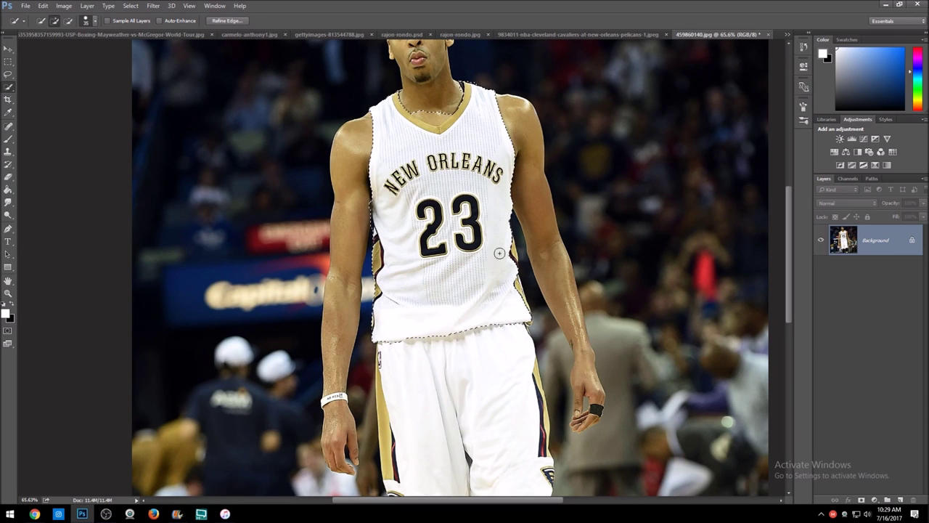
scroll(534, 392, "down", 2)
left_click_drag(534, 392, 399, 401)
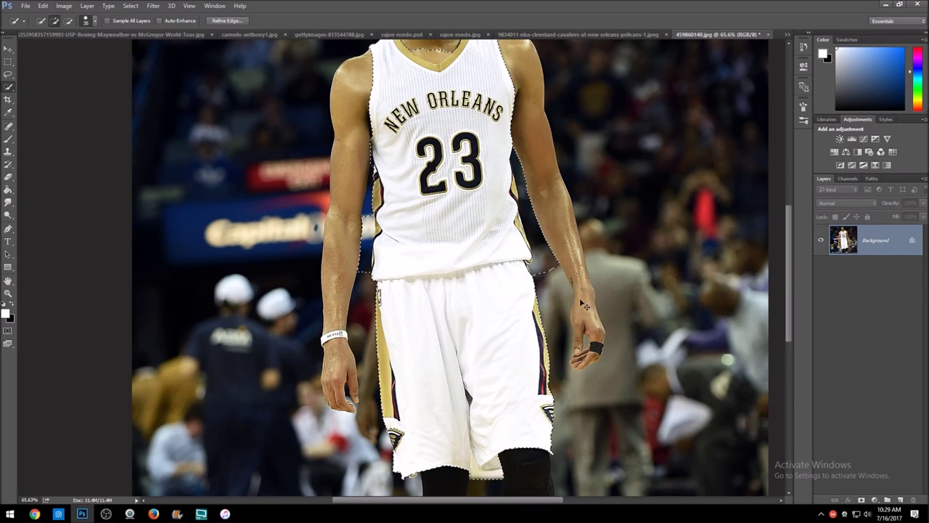
- Copy the uniform onto Layer 1 and hide the Background layer
key("ctrl+j")
left_click(821, 270)
key("e")
scroll(556, 193, "up", 1)
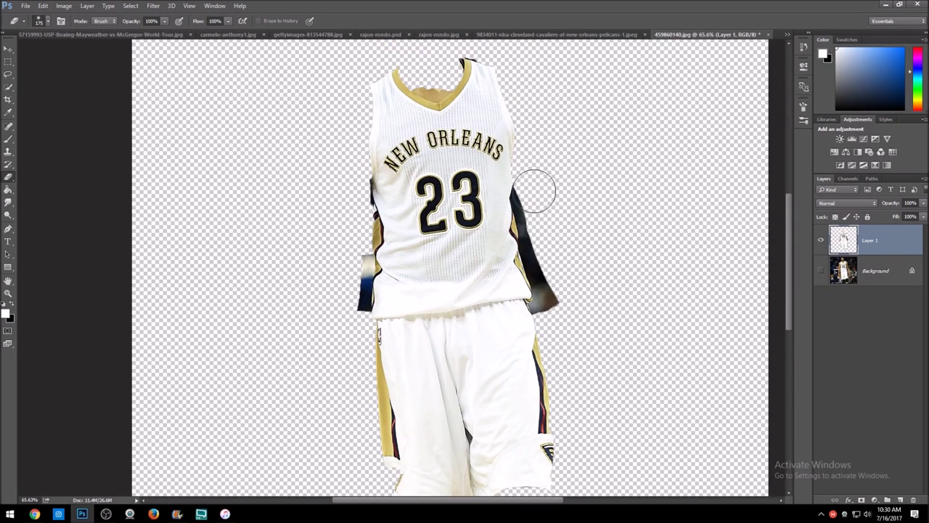
- Pick an eraser brush preset and erase the dark slivers beside the jersey
left_click(804, 87)
left_click(695, 115)
scroll(542, 263, "up", 3)
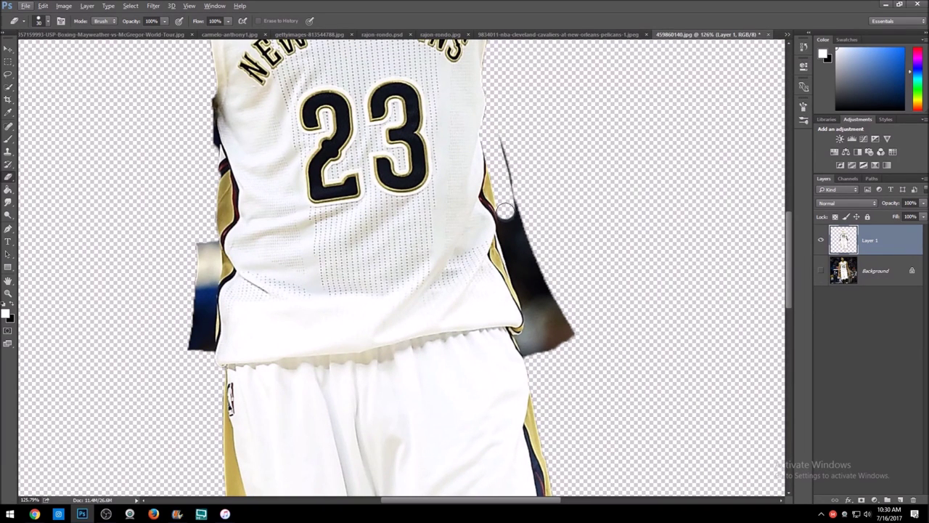
mouse_move(530, 308)
left_mouse_down()
mouse_move(557, 338)
mouse_move(546, 277)
left_mouse_up()
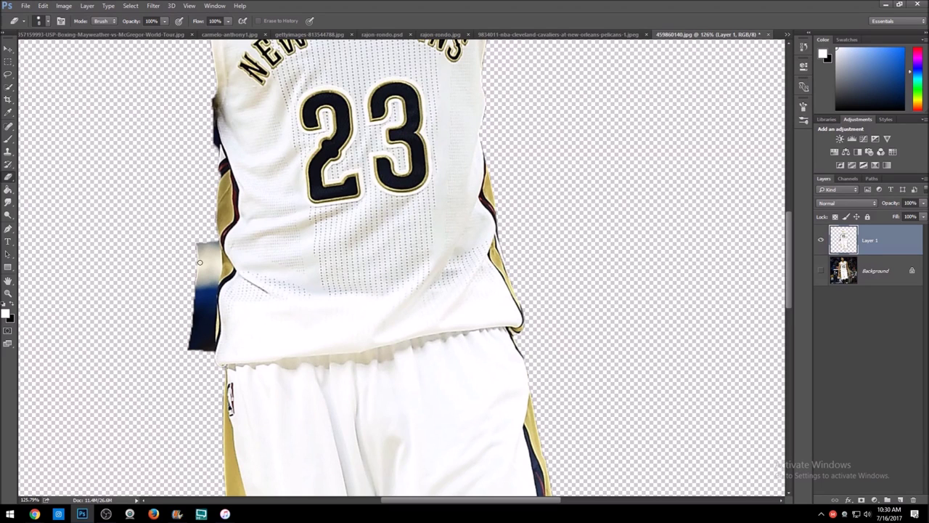
left_click_drag(196, 245, 192, 331)
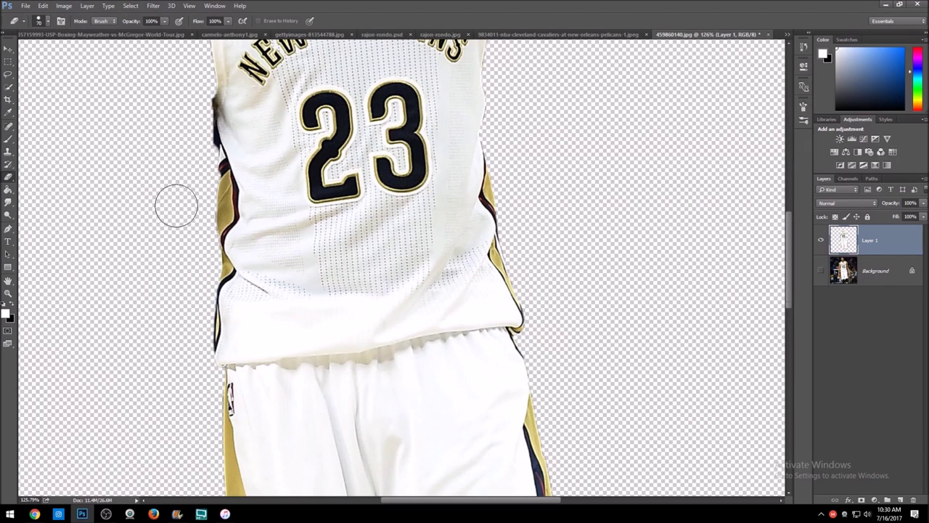
- Erase the leftover neck skin inside the jersey collar
scroll(181, 182, "up", 2)
scroll(204, 178, "up", 8)
scroll(290, 145, "up", 3)
mouse_move(363, 118)
left_mouse_down()
mouse_move(339, 140)
mouse_move(315, 133)
left_mouse_up()
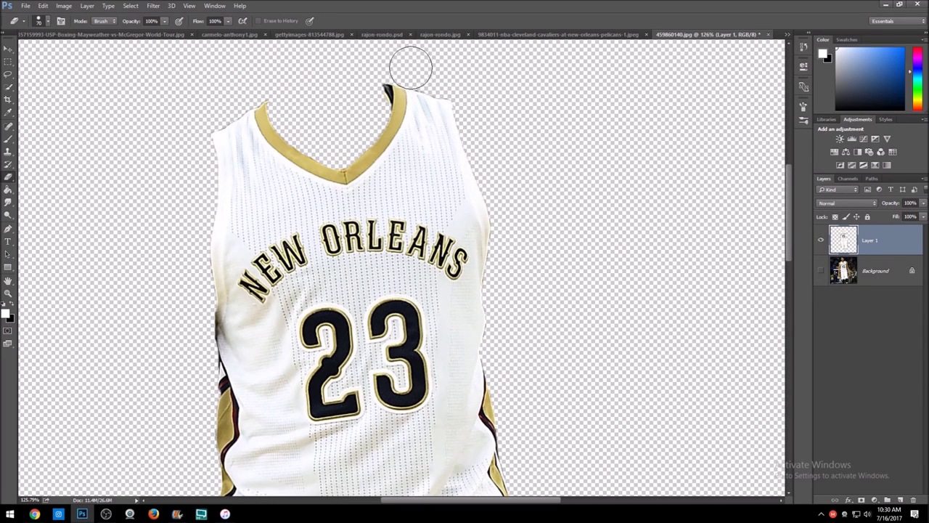
scroll(413, 218, "down", 3)
scroll(431, 289, "down", 2)
scroll(509, 254, "down", 2)
right_click(883, 240)
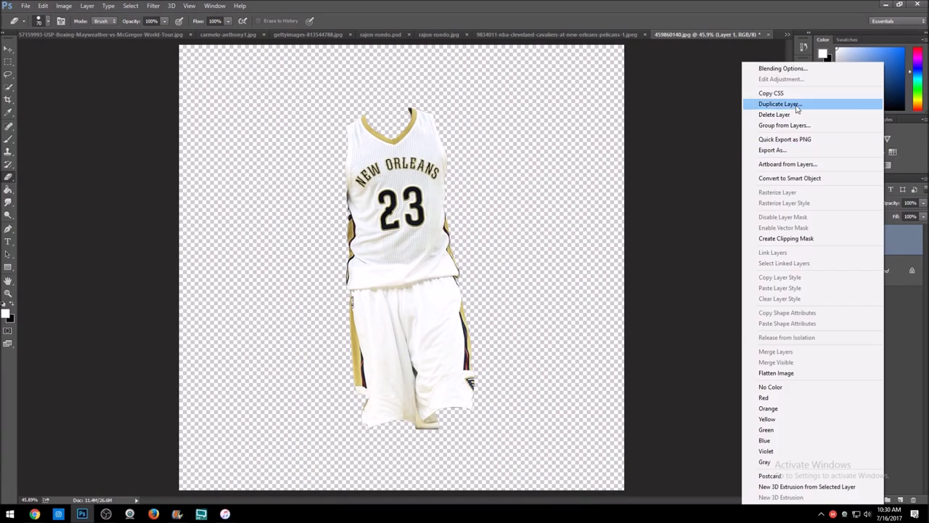
- Duplicate Layer 1 into the rajon-rondo.jpg image
left_click(798, 108)
left_click(446, 199)
left_click(446, 288)
left_click(546, 154)
left_click(431, 34)
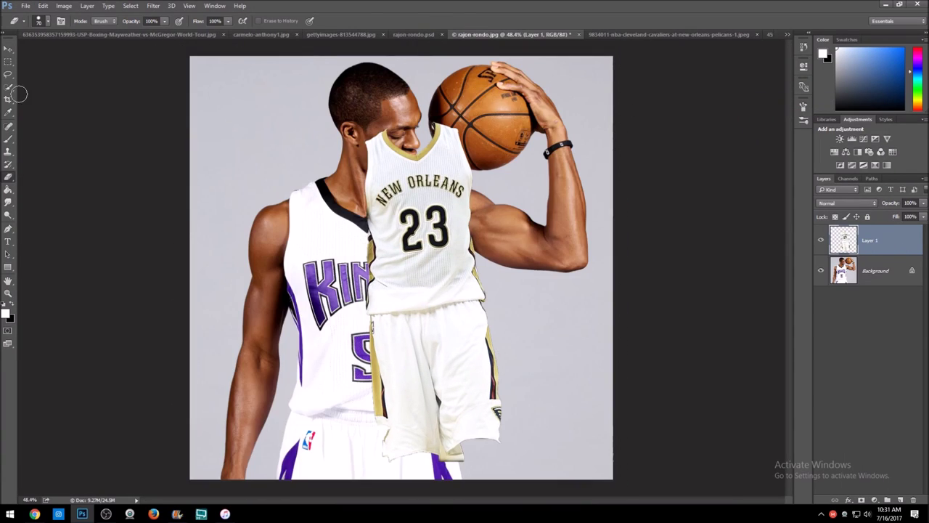
- Scale the jersey to 155.5% and position it over the player's chest
key("v")
scroll(424, 290, "down", 3)
left_click_drag(462, 381, 507, 489)
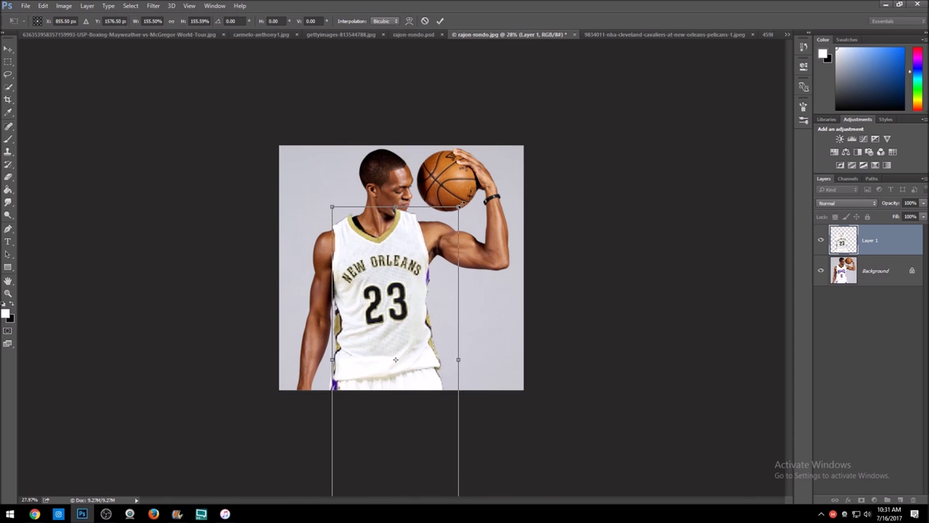
left_click_drag(435, 262, 423, 239)
left_click(440, 20)
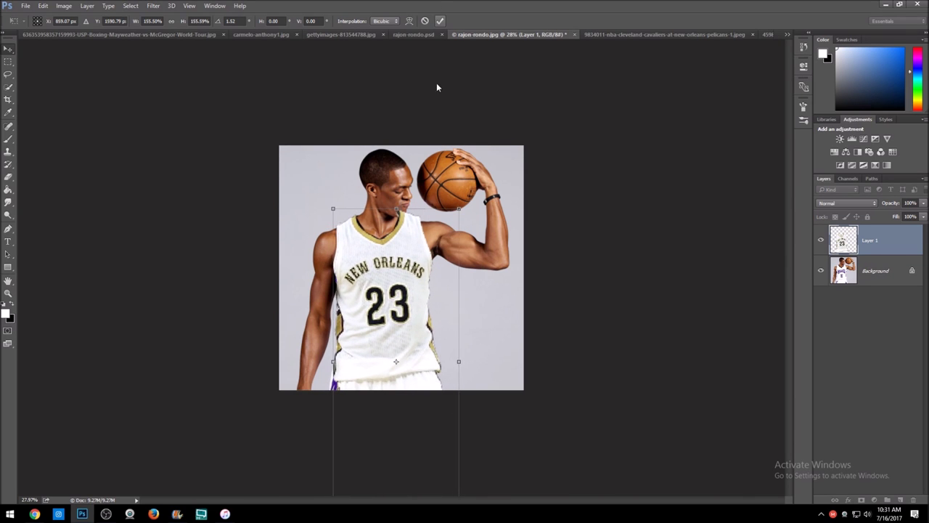
scroll(402, 267, "up", 3)
- Begin warping the jersey, pulling its top-right corner toward the shoulder
key("ctrl+t")
left_click(410, 21)
left_click_drag(505, 159, 497, 185)
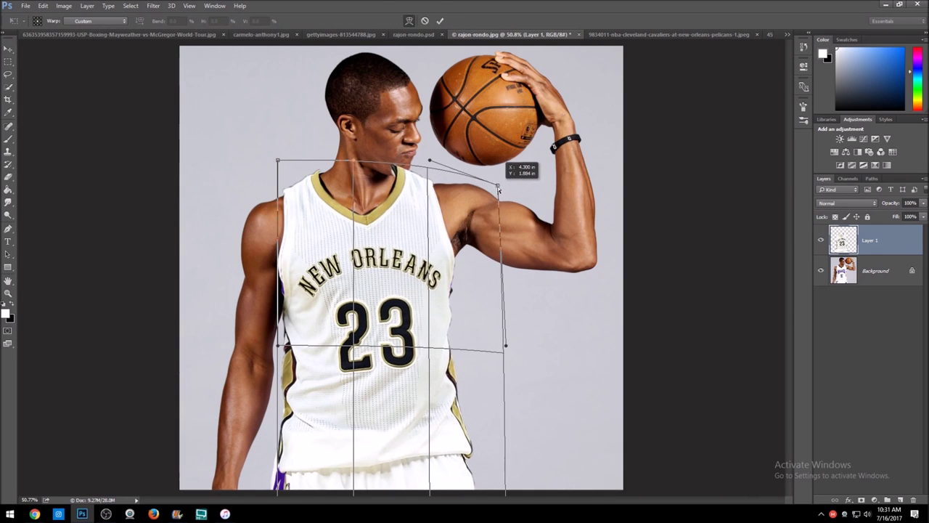
- Warp the jersey's neckline, lettering and left side to fit the body
scroll(422, 162, "up", 2)
left_click_drag(337, 185, 423, 265)
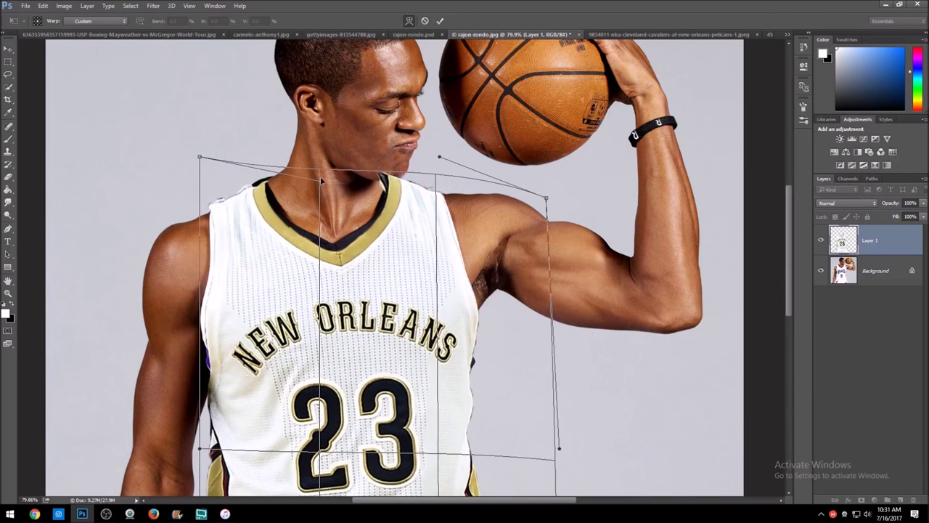
left_click_drag(200, 155, 198, 153)
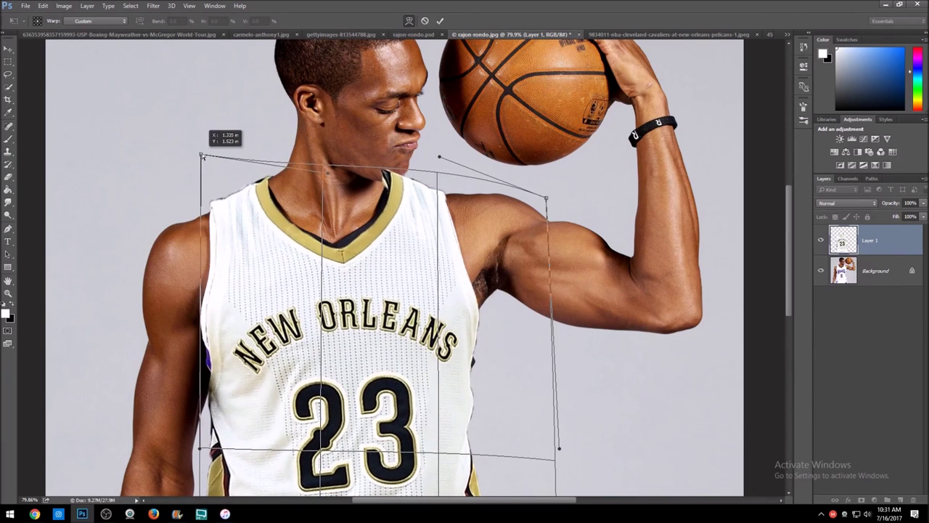
left_click_drag(207, 335, 199, 336)
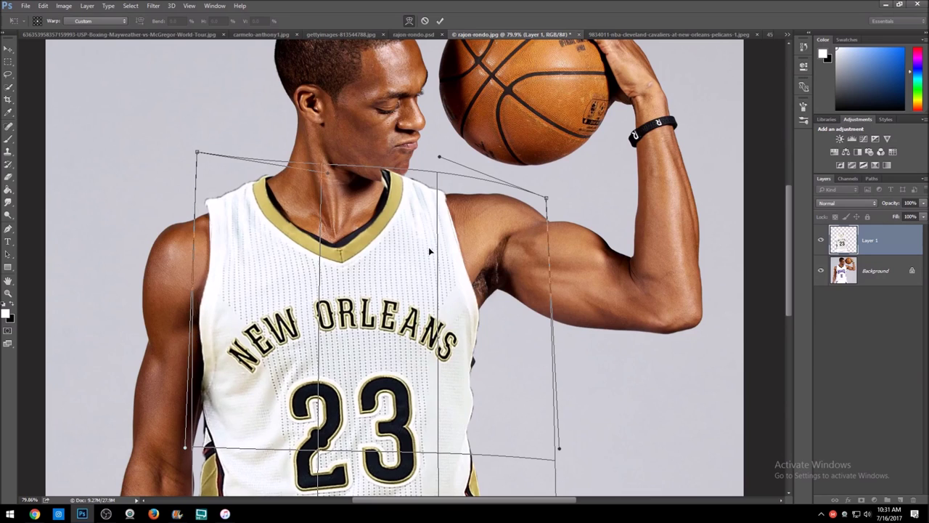
left_click_drag(428, 247, 415, 214)
scroll(500, 335, "down", 3)
left_click_drag(502, 339, 520, 339)
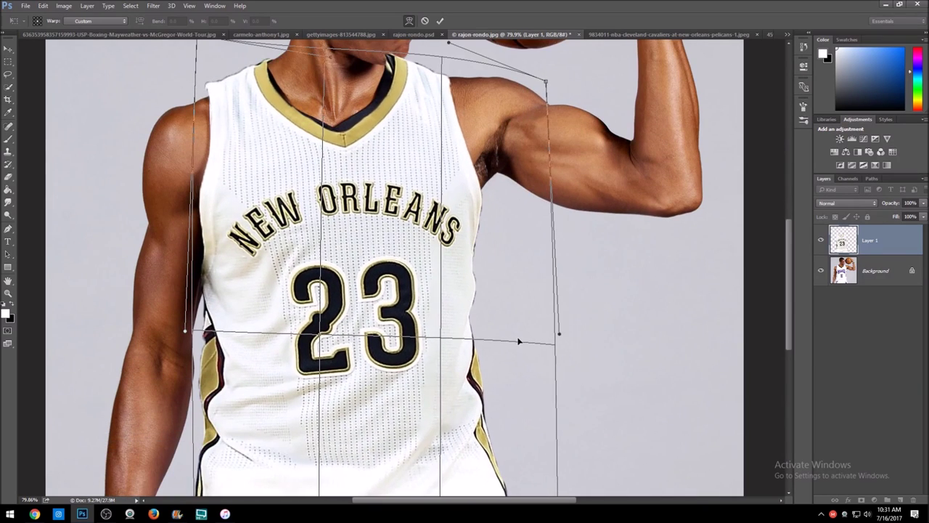
- Refine the warp's lower-left edge and bottom corner, then commit it
scroll(409, 365, "down", 2)
scroll(408, 365, "down", 1)
scroll(211, 478, "down", 3)
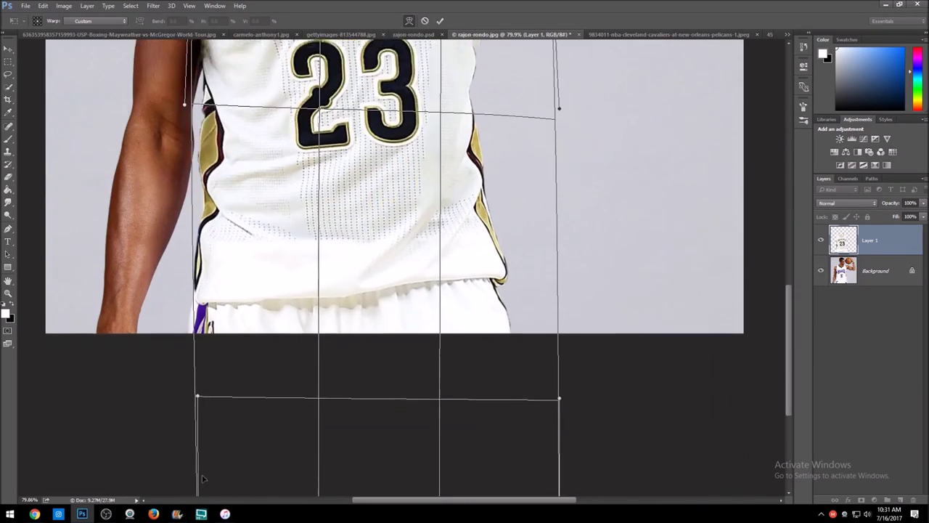
scroll(202, 474, "down", 4)
scroll(218, 473, "down", 3)
left_click_drag(287, 486, 296, 489)
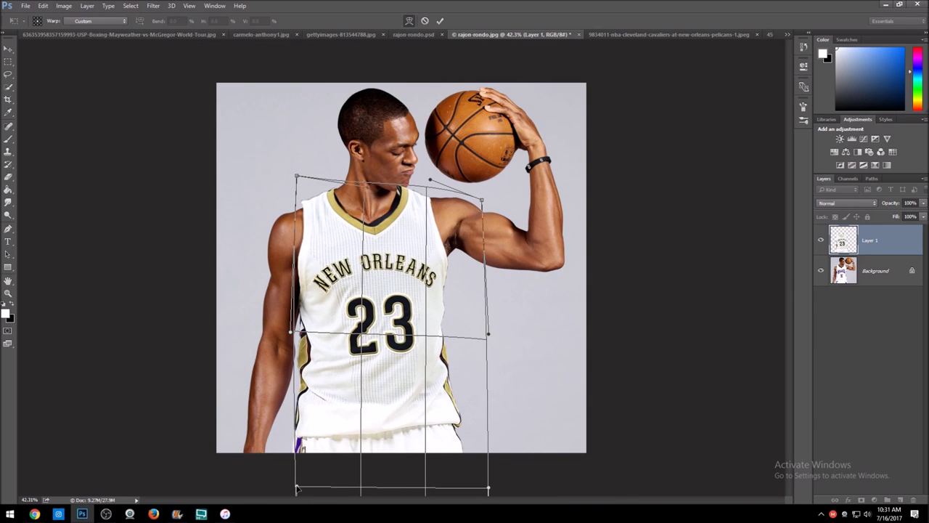
scroll(245, 312, "down", 3)
scroll(353, 429, "down", 1)
left_click_drag(353, 429, 344, 427)
scroll(332, 351, "up", 4)
scroll(329, 385, "down", 2)
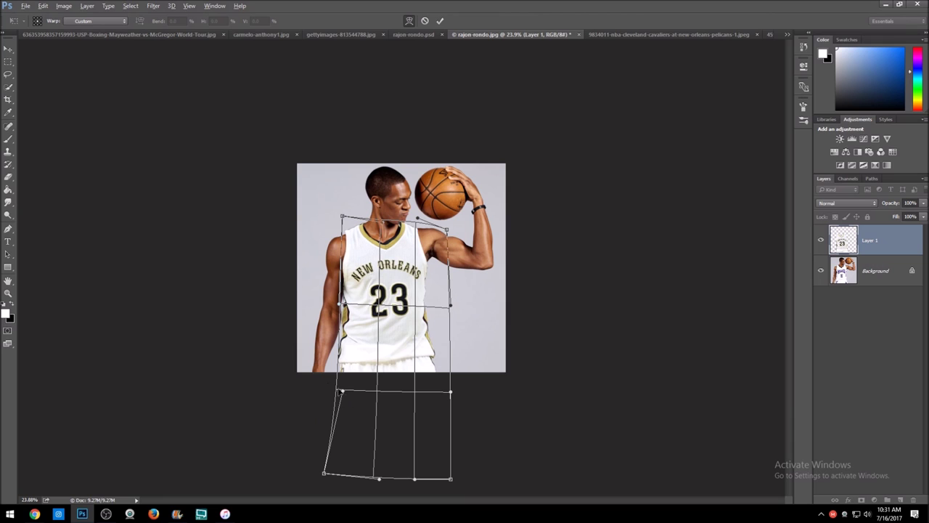
scroll(358, 353, "up", 4)
key("Return")
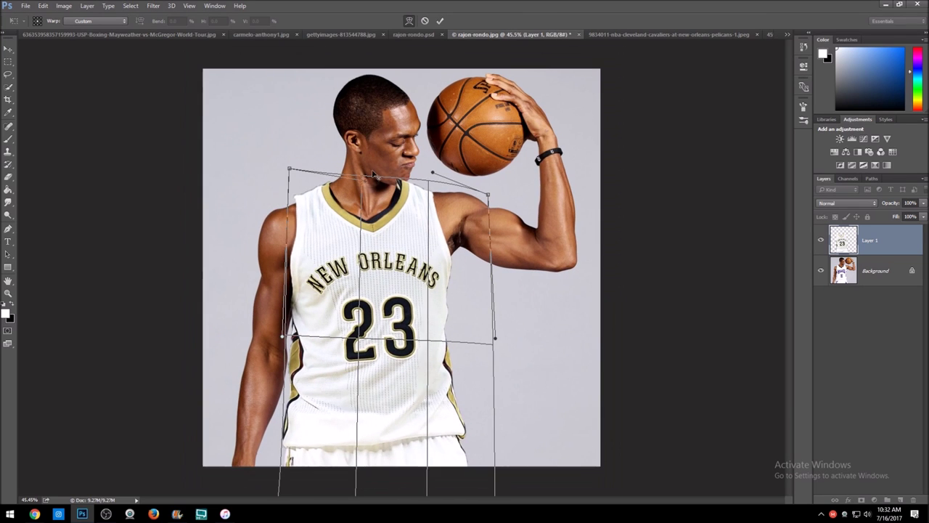
- Lower the jersey layer opacity to 53% and erase the collar over the chin
scroll(417, 202, "up", 1)
left_click_drag(897, 202, 871, 203)
key("e")
scroll(465, 225, "up", 3)
scroll(465, 225, "up", 2)
mouse_move(465, 223)
left_mouse_down()
mouse_move(455, 221)
mouse_move(437, 284)
left_mouse_up()
- Erase jersey overlap at the neck and shoulder, restoring 100% opacity
left_click_drag(556, 238, 520, 229)
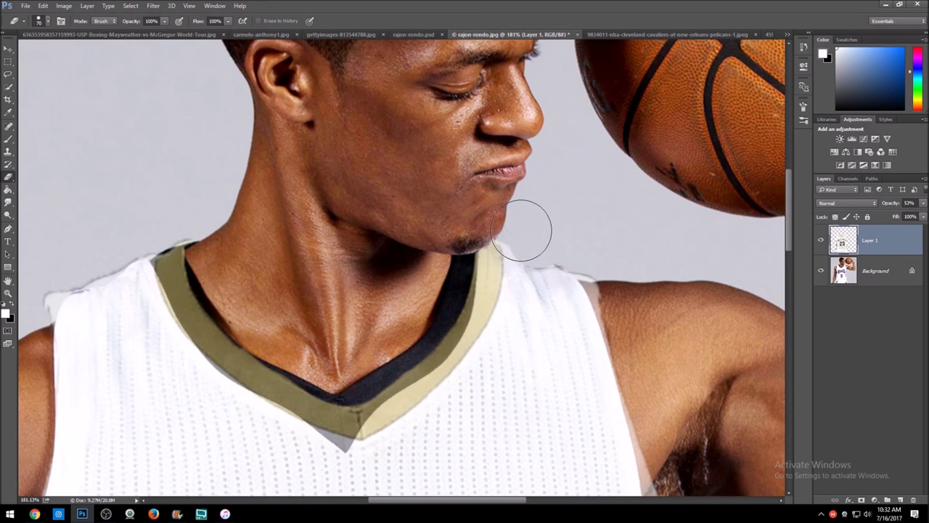
left_click_drag(595, 251, 649, 353)
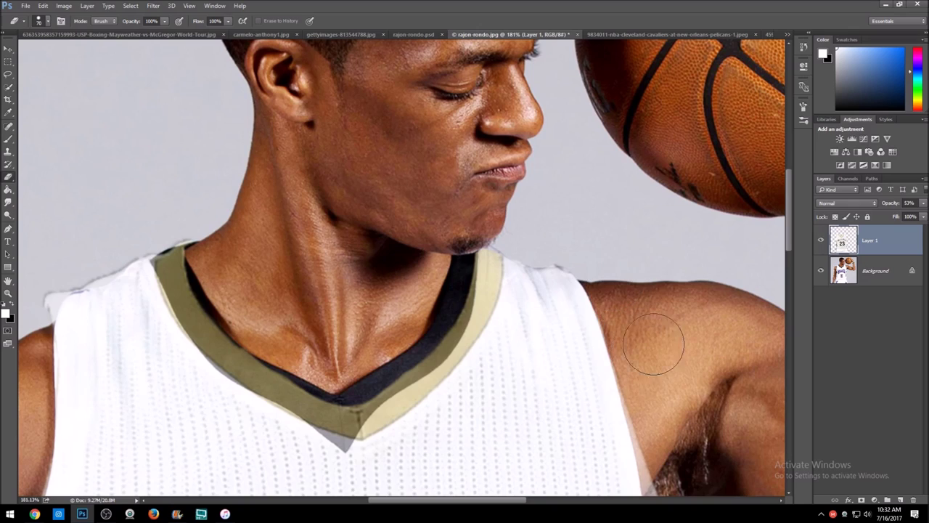
key("0")
key("ctrl+0")
- Make the jersey semi-transparent to check the fit, then return it to 100%
scroll(218, 194, "up", 2)
scroll(351, 145, "up", 3)
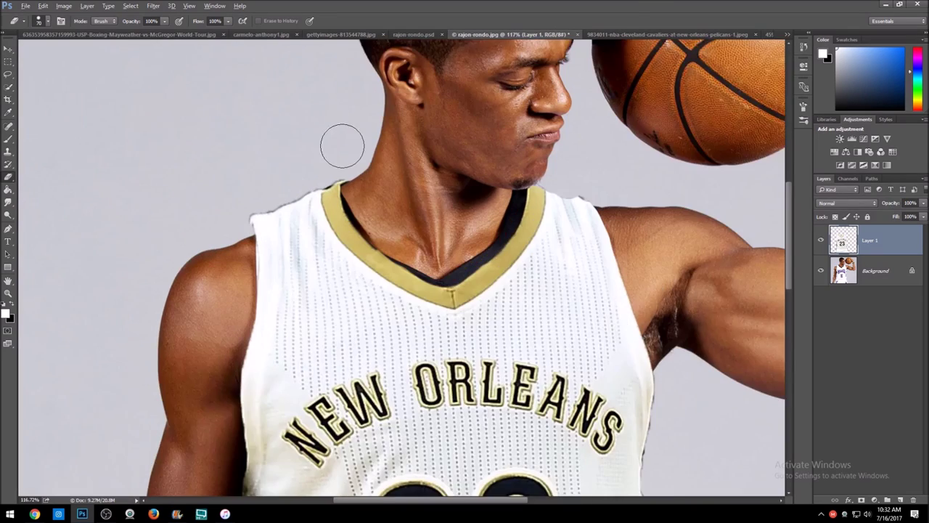
scroll(351, 146, "up", 2)
left_click_drag(892, 203, 875, 204)
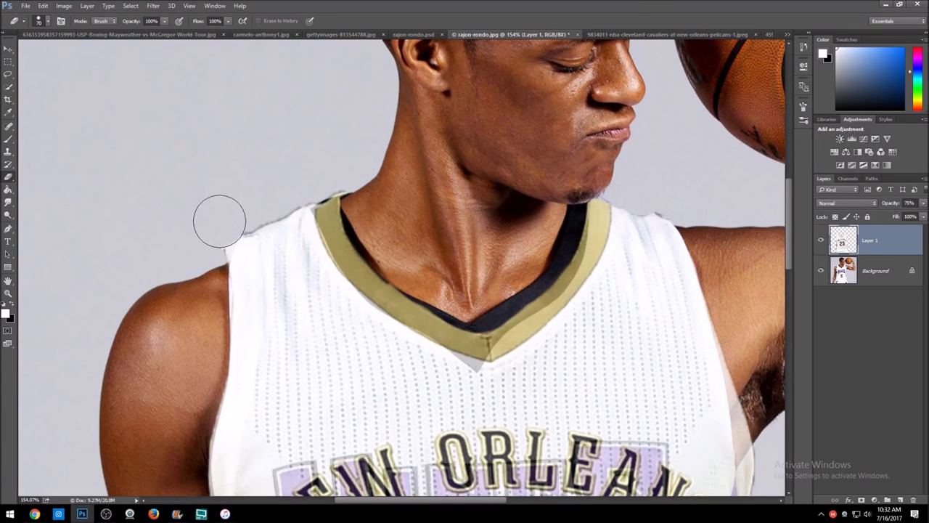
scroll(327, 203, "down", 2)
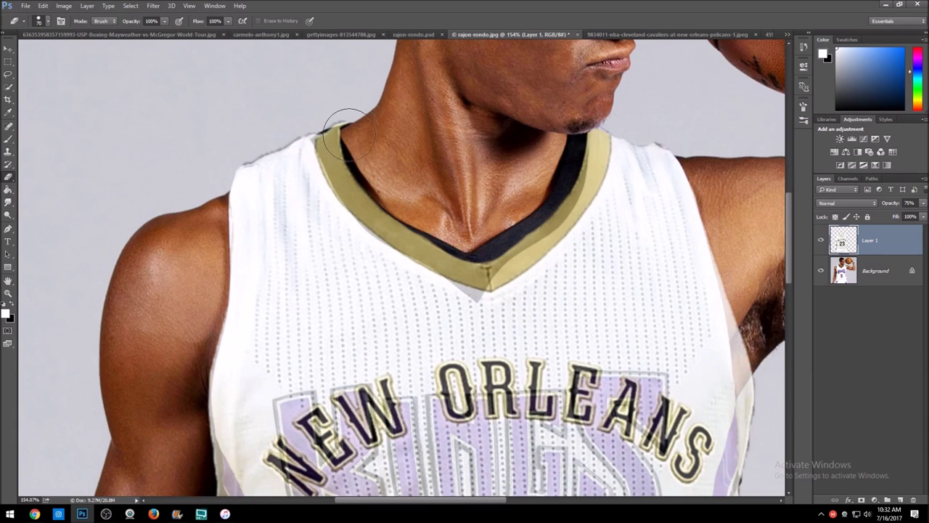
scroll(337, 186, "down", 2)
scroll(182, 380, "down", 3)
scroll(560, 421, "down", 3)
scroll(178, 237, "down", 1)
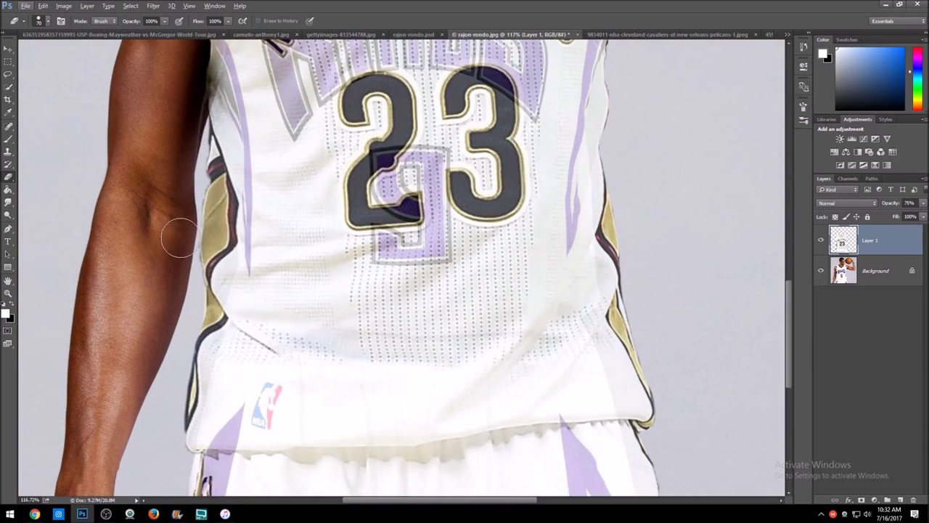
scroll(179, 237, "down", 1)
scroll(177, 357, "down", 2)
scroll(176, 356, "down", 2)
key("0")
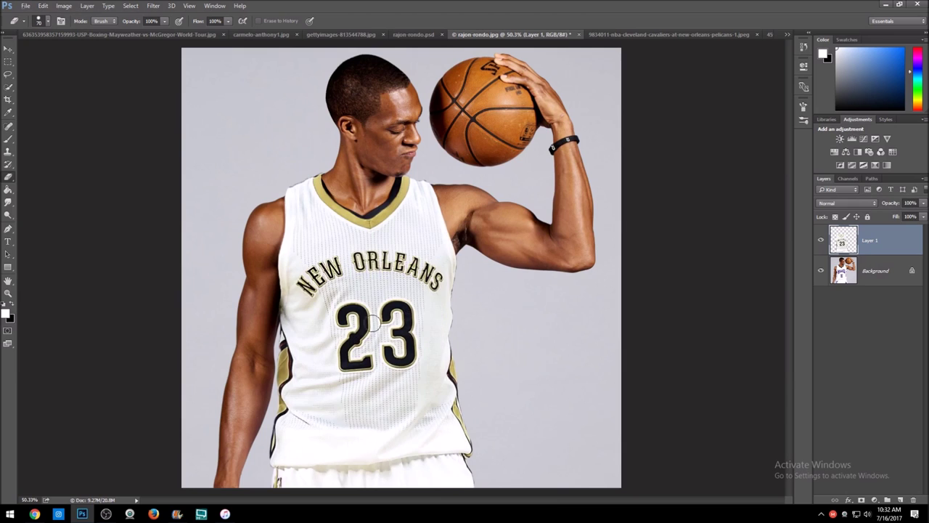
- Start a Free Transform on the copied jersey layer
scroll(405, 314, "down", 1)
scroll(335, 221, "up", 1)
scroll(157, 127, "up", 3)
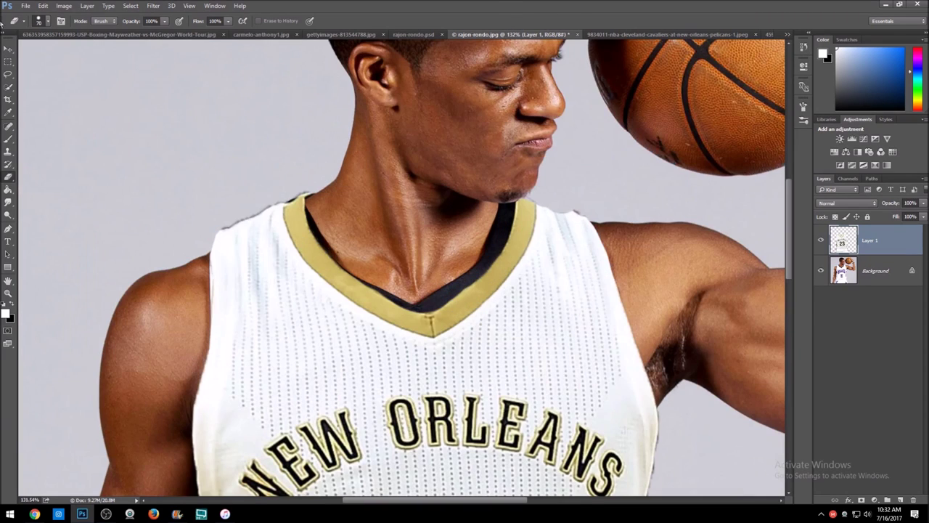
key("v")
key("ctrl+t")
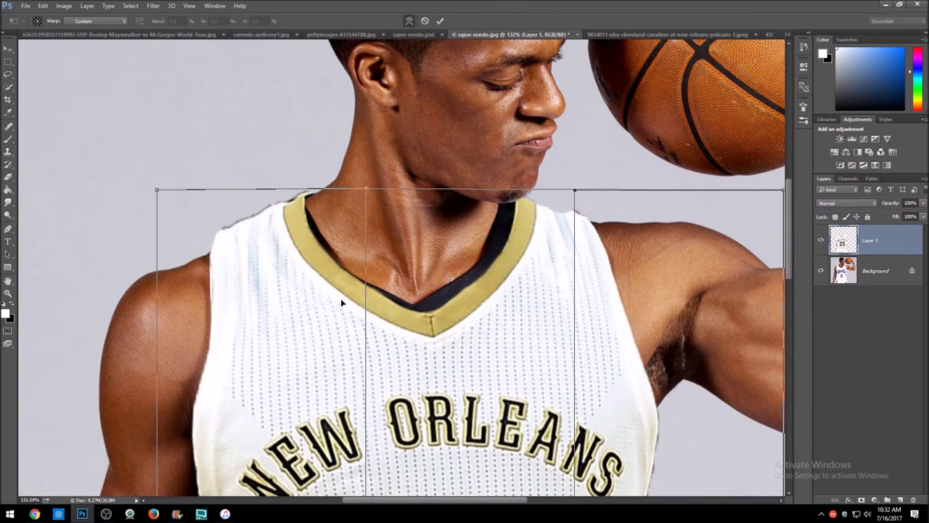
- Warp the jersey downward to fit Rondo's torso and commit the shape
scroll(366, 350, "down", 2)
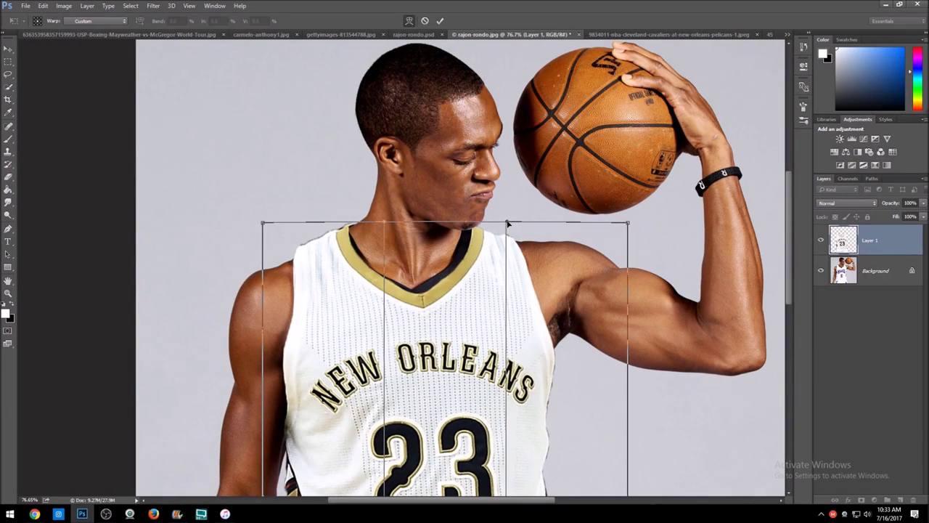
scroll(447, 220, "down", 2)
left_click_drag(406, 349, 406, 407)
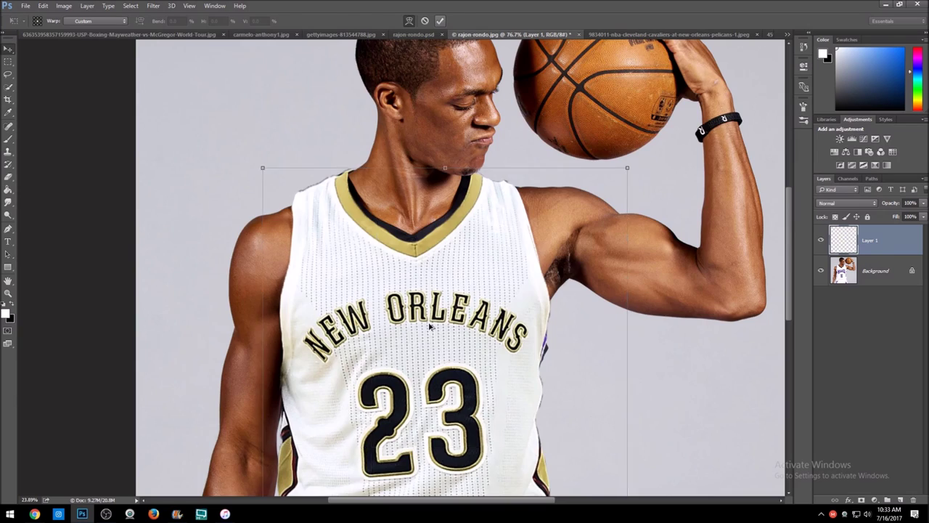
left_click(439, 22)
key("ctrl+t")
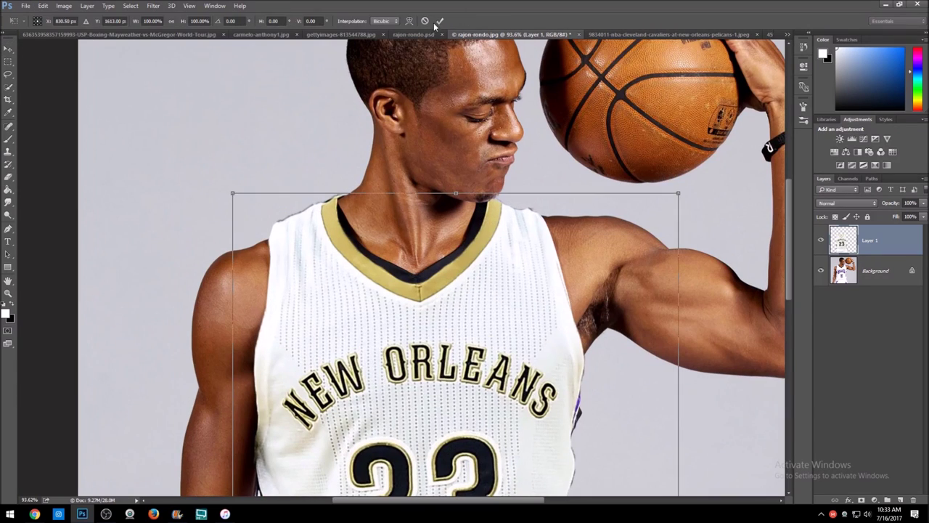
left_click(410, 21)
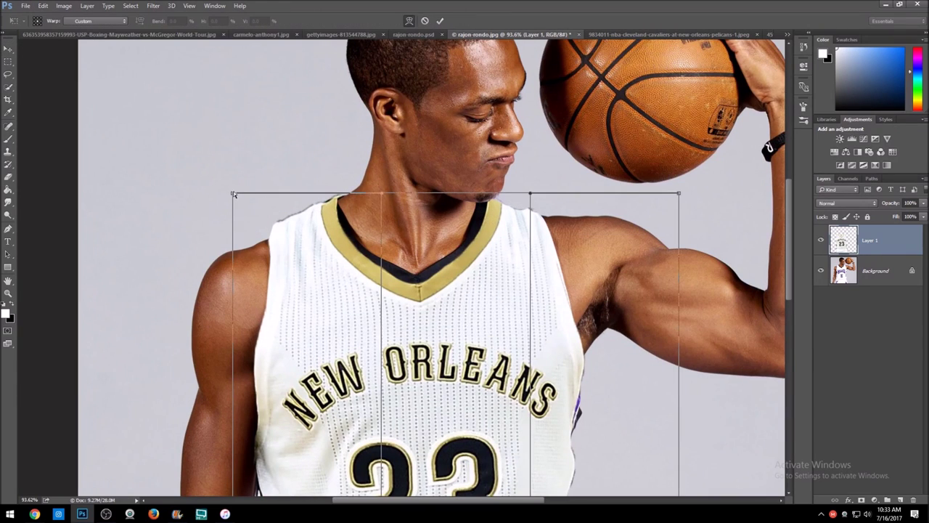
key("Return")
- Erase the leftover shoulder edges and flatten the image into the Background layer
key("e")
scroll(320, 228, "up", 2)
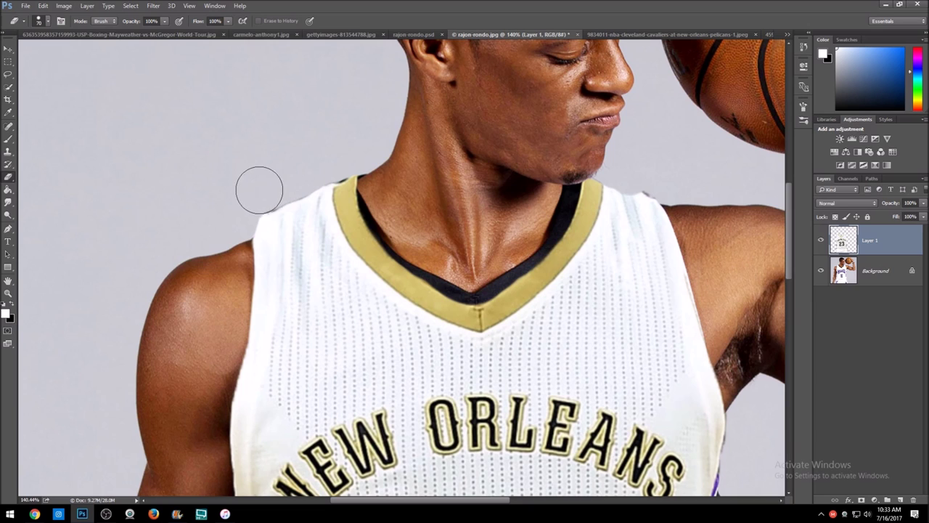
scroll(660, 203, "down", 2)
scroll(660, 203, "down", 4)
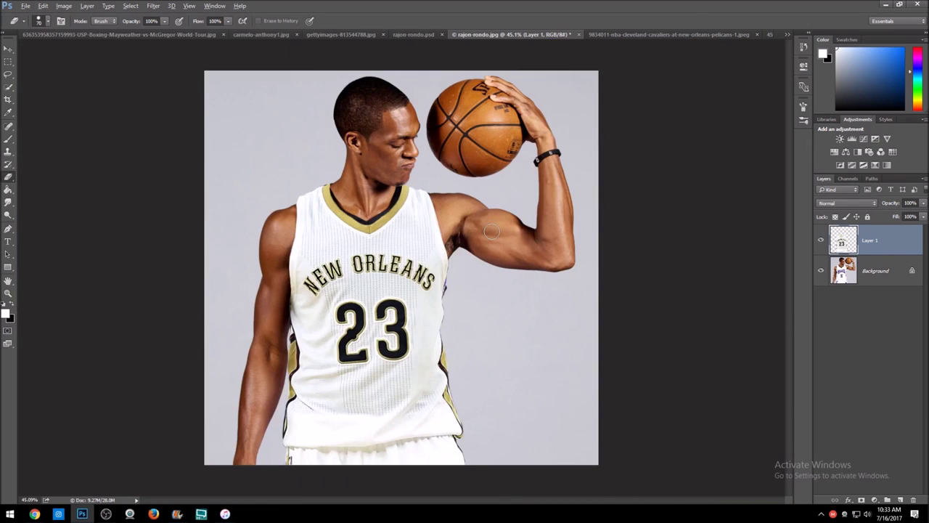
scroll(659, 203, "down", 1)
right_click(828, 270)
left_click(823, 369)
- Merge visible layers and copy the 9 from the Cleveland photo onto its own layer
key("l")
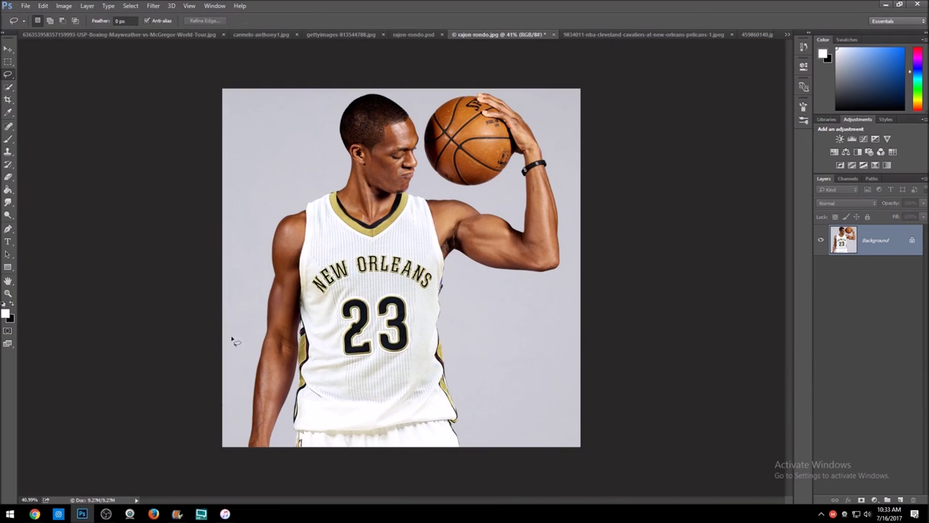
key("ctrl+Tab")
key("ctrl+Tab")
scroll(246, 283, "up", 2)
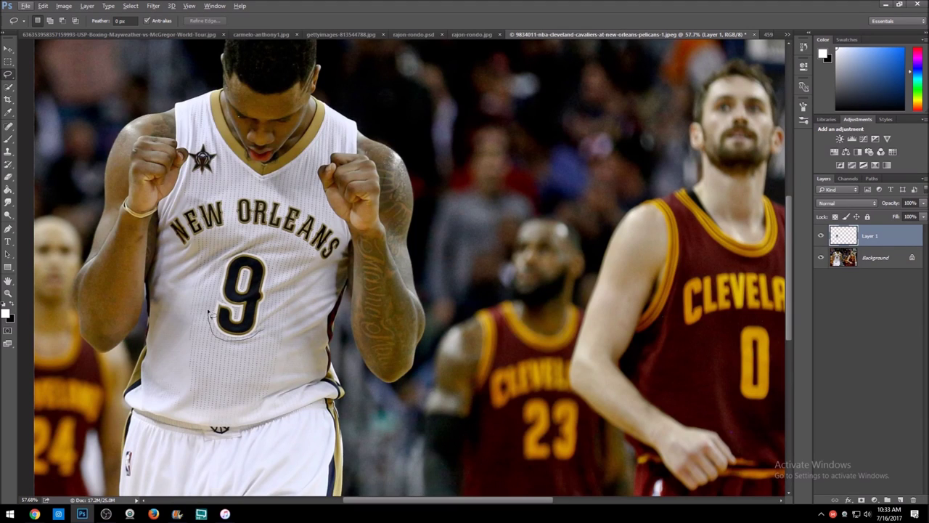
key("ctrl+j")
- Duplicate the 9 layer into rajon-rondo.jpg
right_click(886, 259)
left_click(762, 114)
left_click(461, 195)
left_click(450, 296)
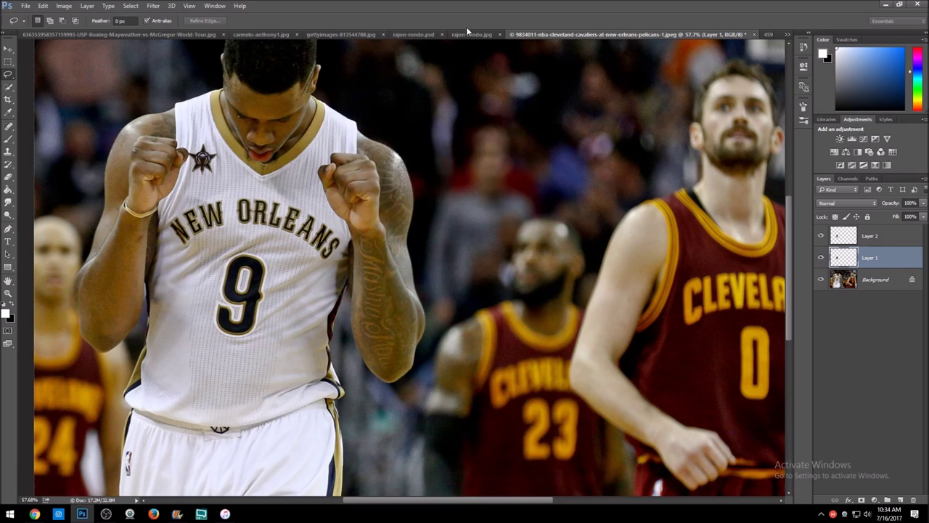
left_click(549, 158)
left_click(472, 34)
- Position the 9 patch over the 23 on Rondo's jersey
key("ctrl+t")
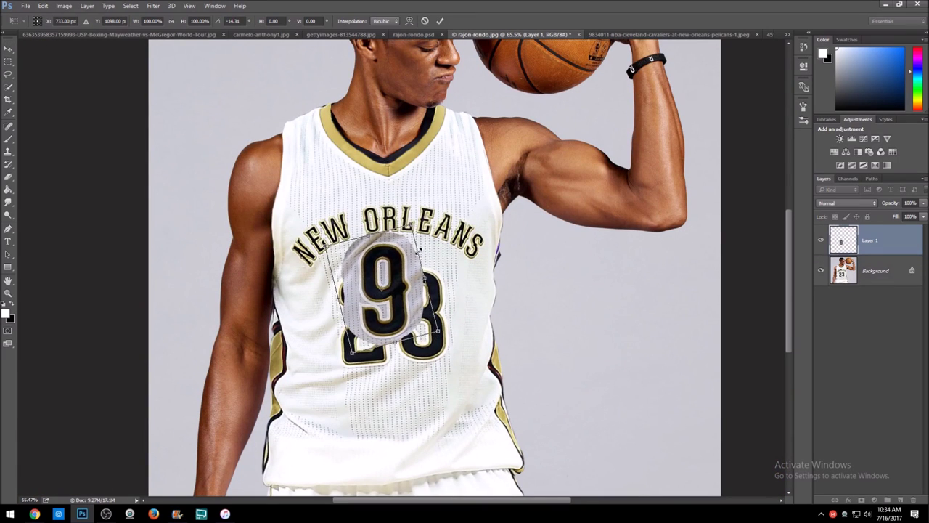
left_click_drag(384, 298, 421, 312)
left_click_drag(479, 286, 483, 276)
key("Escape")
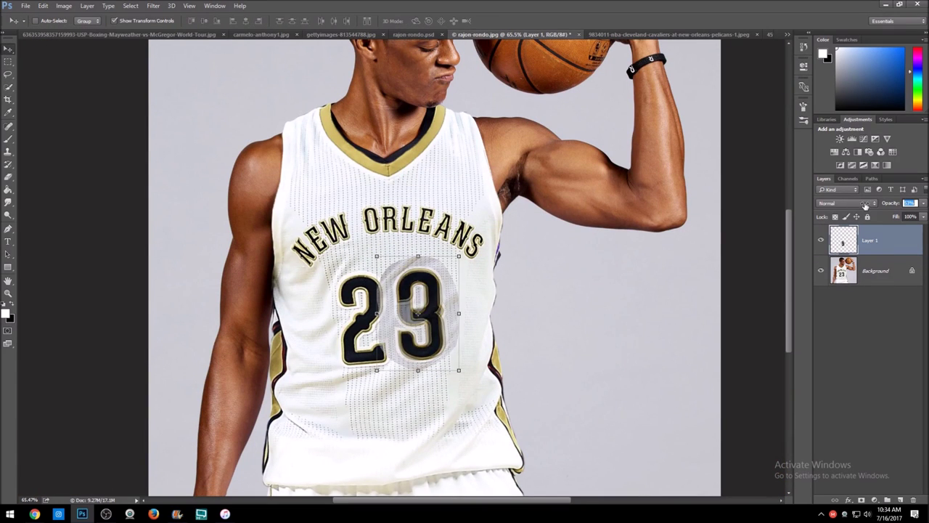
left_click_drag(392, 298, 409, 299)
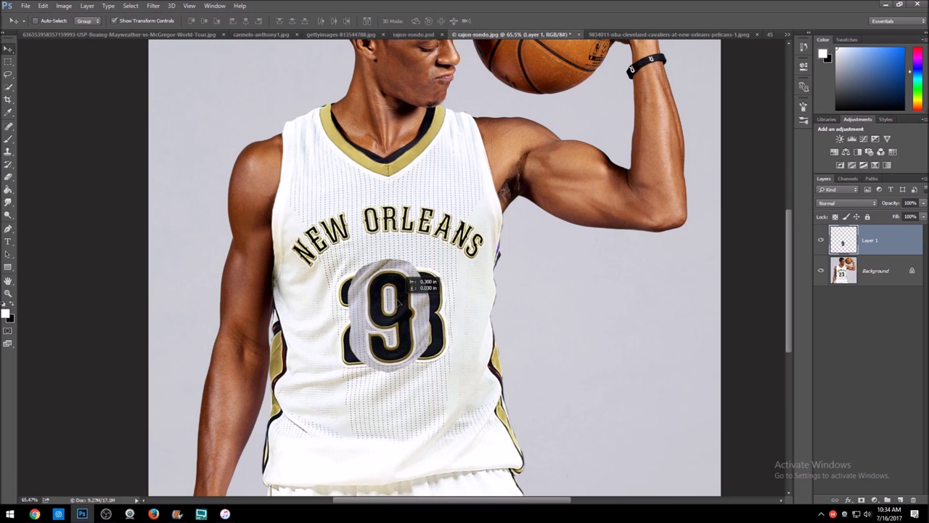
- Lasso the 23 on the Background, content-aware fill it, and reselect the 9 layer
left_click(875, 270)
key("l")
scroll(767, 268, "up", 3)
left_click_drag(587, 350, 525, 385)
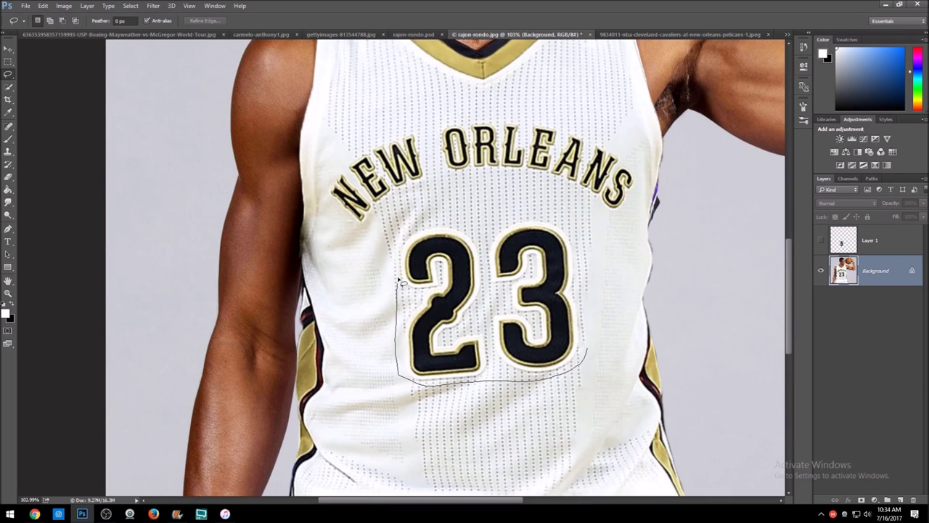
left_click(43, 6)
left_click(65, 146)
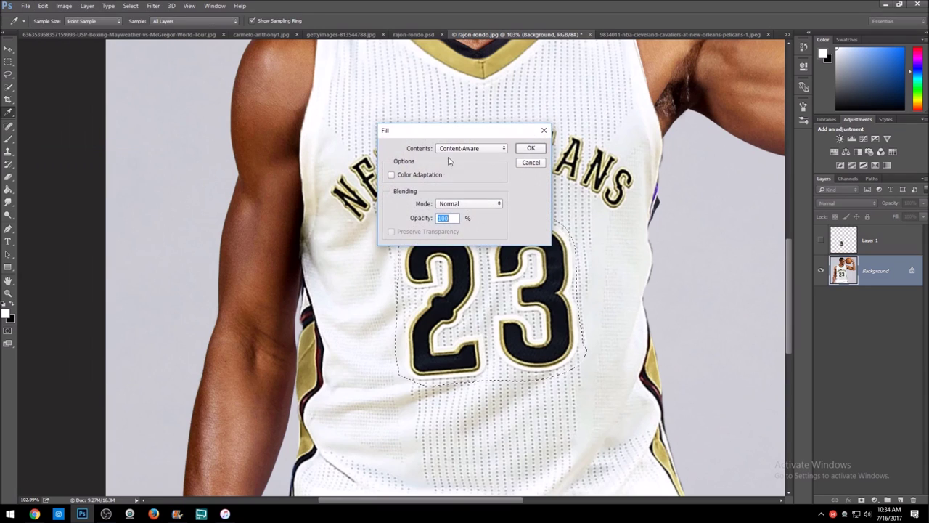
left_click(529, 147)
left_click(130, 5)
left_click(143, 27)
left_click(821, 239)
left_click(871, 241)
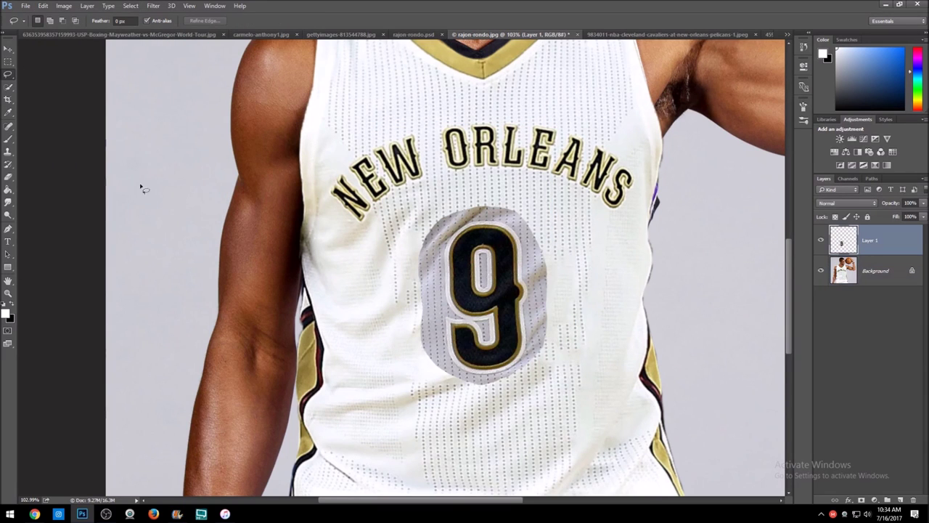
- Erase the grey edges around the 9 patch, shrinking the eraser to size 50
key("e")
scroll(490, 198, "up", 2)
mouse_move(490, 198)
left_mouse_down()
mouse_move(515, 203)
mouse_move(544, 249)
mouse_move(552, 327)
mouse_move(533, 453)
mouse_move(501, 469)
left_mouse_up()
scroll(501, 469, "down", 2)
mouse_move(514, 401)
left_mouse_down()
mouse_move(460, 426)
mouse_move(399, 399)
mouse_move(373, 342)
mouse_move(363, 255)
mouse_move(370, 199)
mouse_move(413, 145)
mouse_move(473, 129)
left_mouse_up()
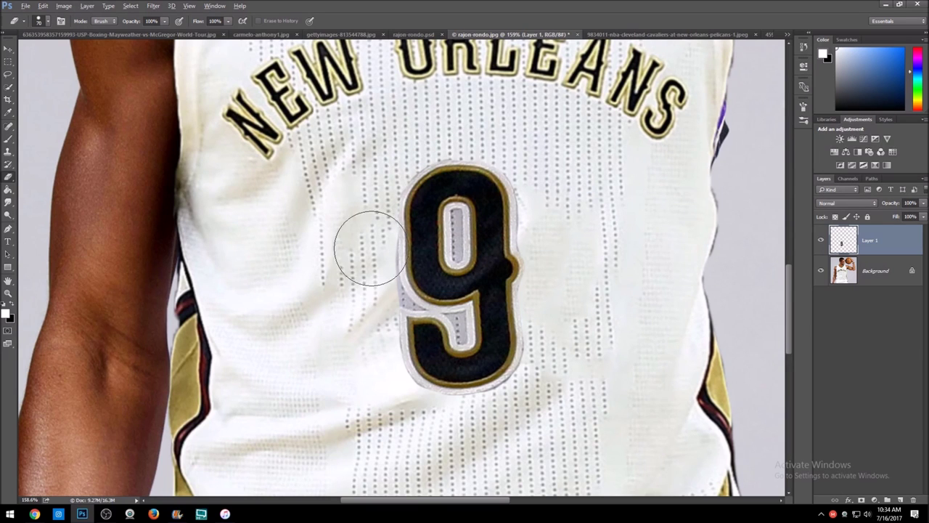
scroll(370, 251, "up", 2)
key("bracketleft")
key("bracketleft")
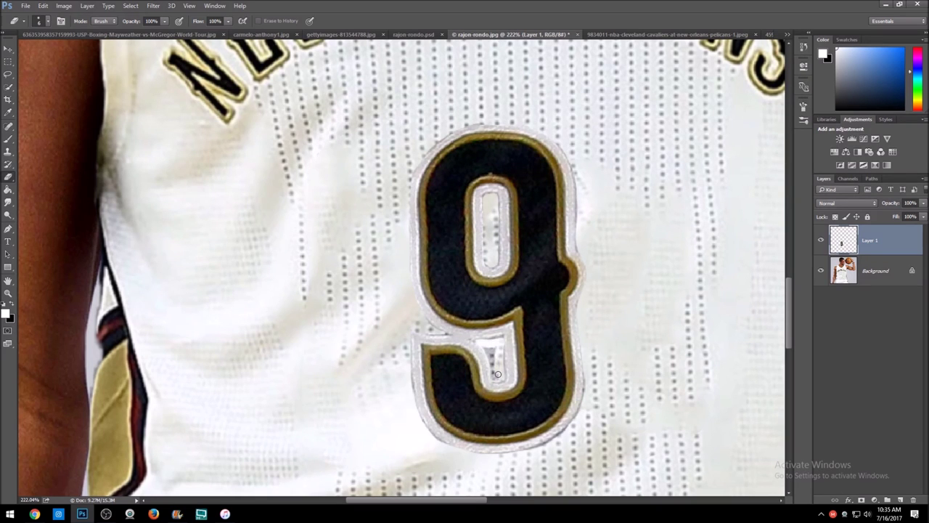
scroll(495, 355, "down", 10)
left_click(64, 6)
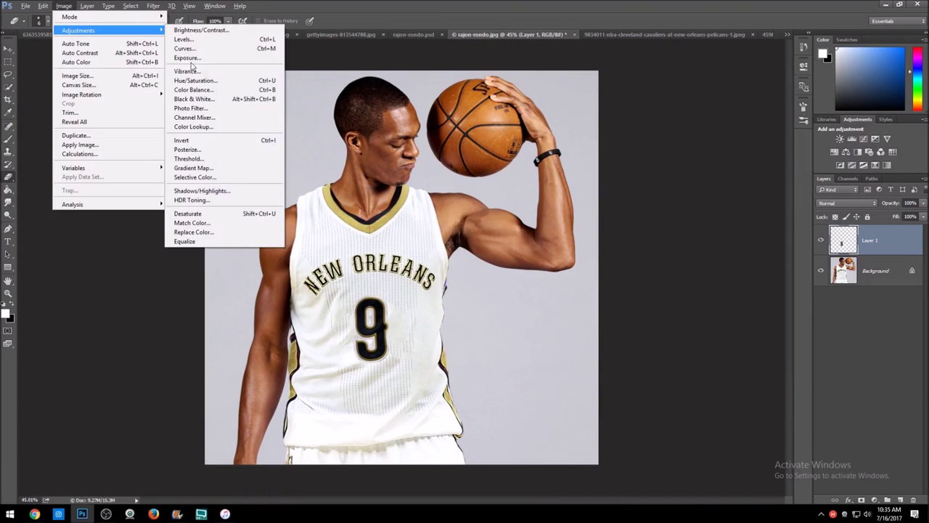
- Brighten the #9 patch with Brightness/Contrast
left_click(193, 29)
left_click_drag(92, 135, 112, 137)
key("Return")
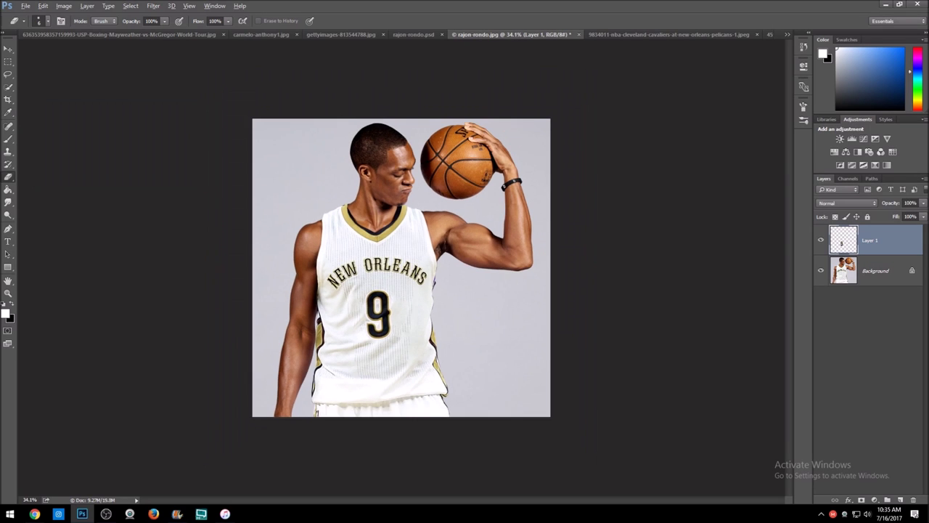
- Merge the visible layers into a single flattened image
key("e")
scroll(358, 307, "up", 1)
left_click(908, 270)
right_click(908, 270)
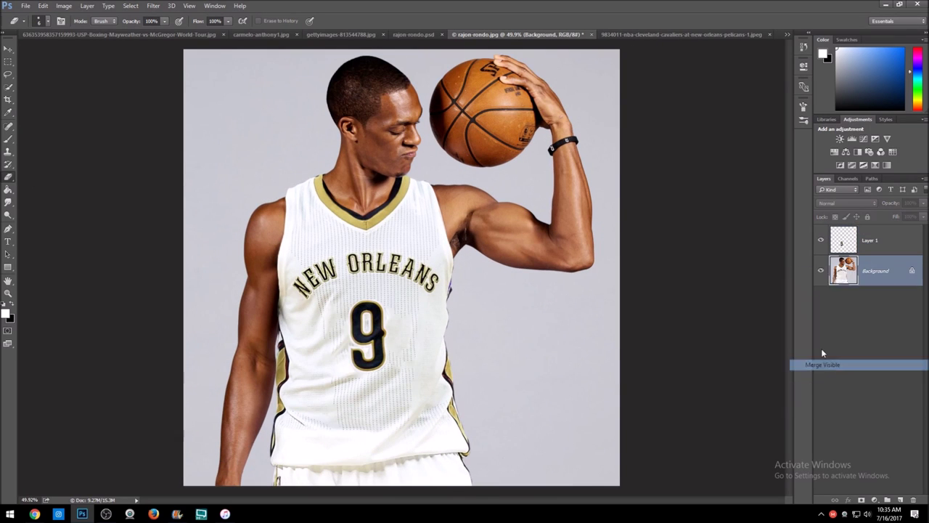
left_click(820, 365)
- Quick-select Rondo together with his jersey and the ball
key("w")
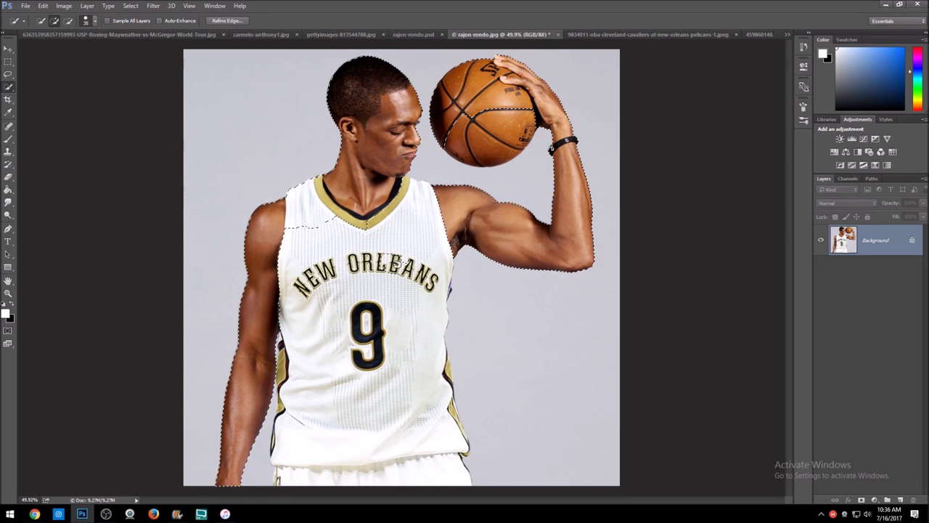
left_click_drag(398, 260, 276, 443)
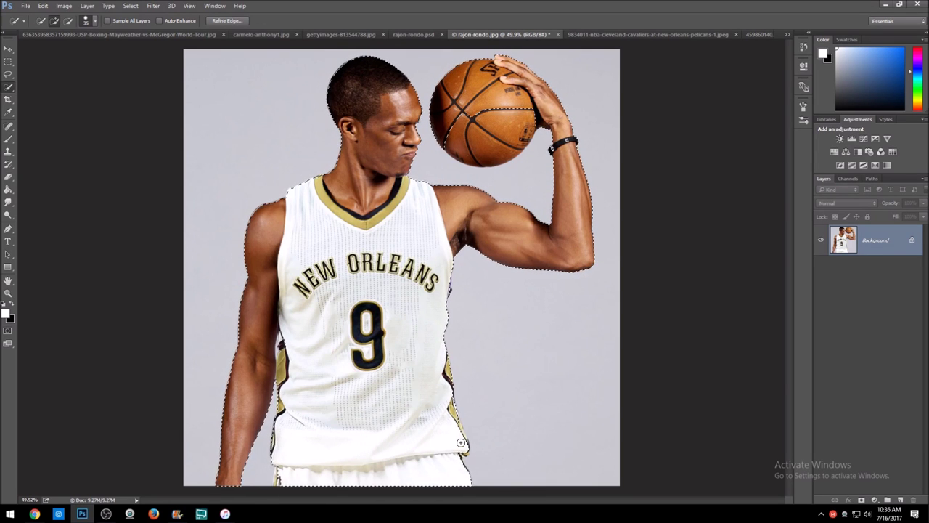
left_click(69, 22)
left_click(56, 22)
- Copy the selected player onto his own new layer with Ctrl+J
key("ctrl+j")
key("ctrl+z")
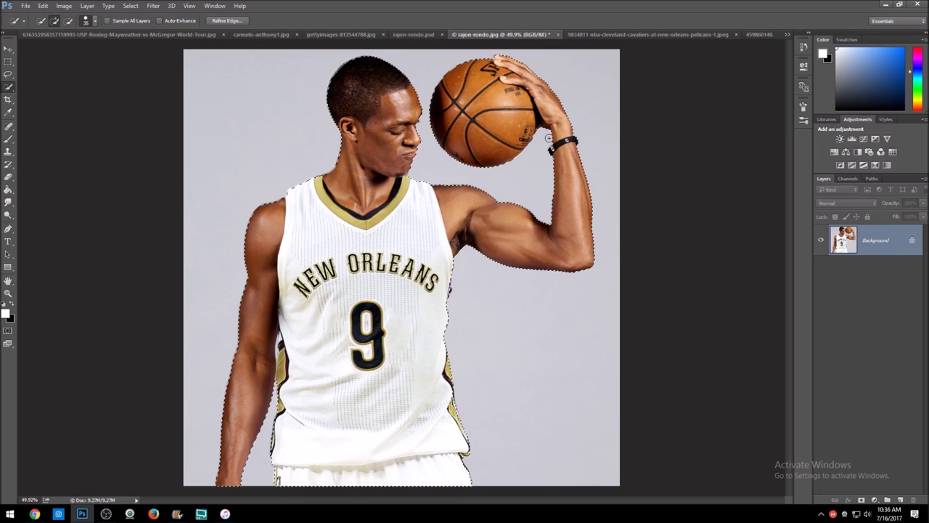
key("ctrl+j")
key("ctrl+z")
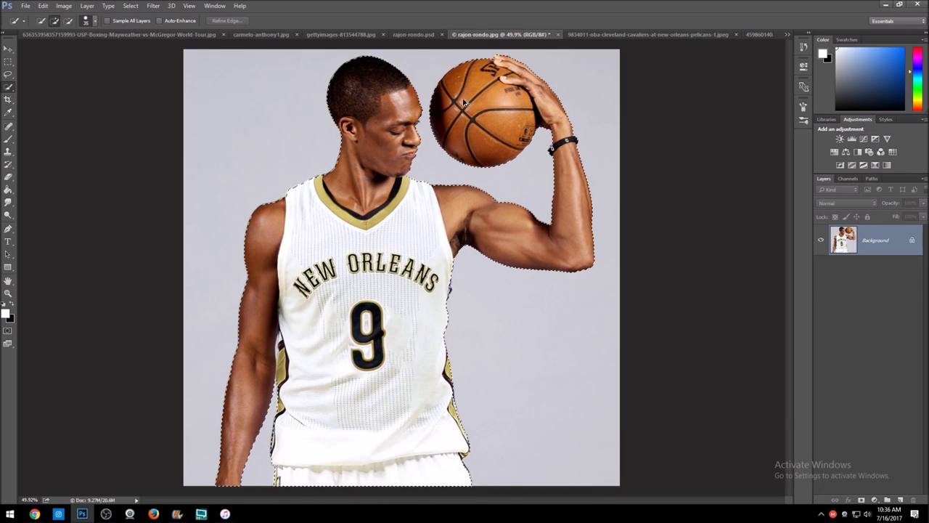
key("ctrl+j")
- Toggle the original Background's visibility to inspect the cut-out edges
left_click(821, 270)
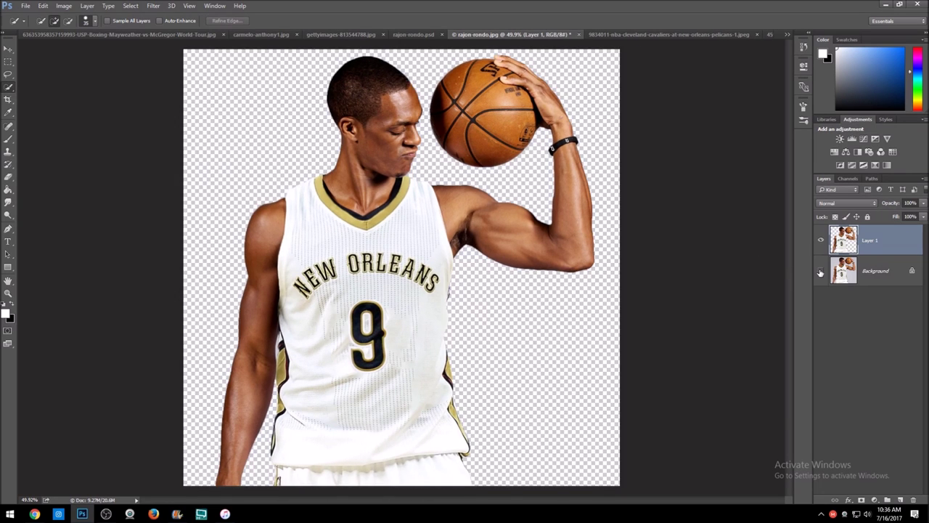
left_click(821, 270)
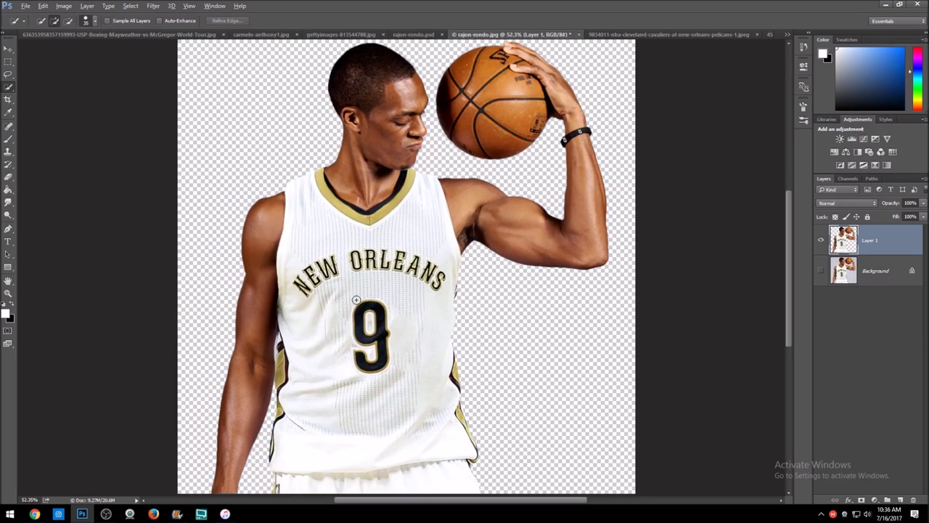
scroll(240, 352, "up", 3)
key("e")
scroll(246, 349, "up", 3)
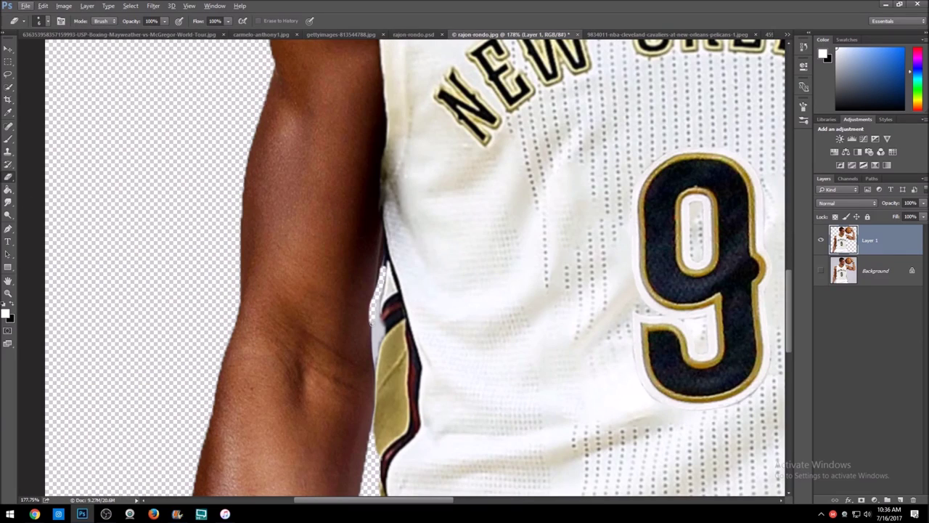
scroll(400, 262, "down", 3)
scroll(399, 261, "down", 3)
scroll(399, 261, "up", 2)
scroll(557, 177, "up", 2)
scroll(557, 176, "down", 2)
scroll(437, 168, "up", 4)
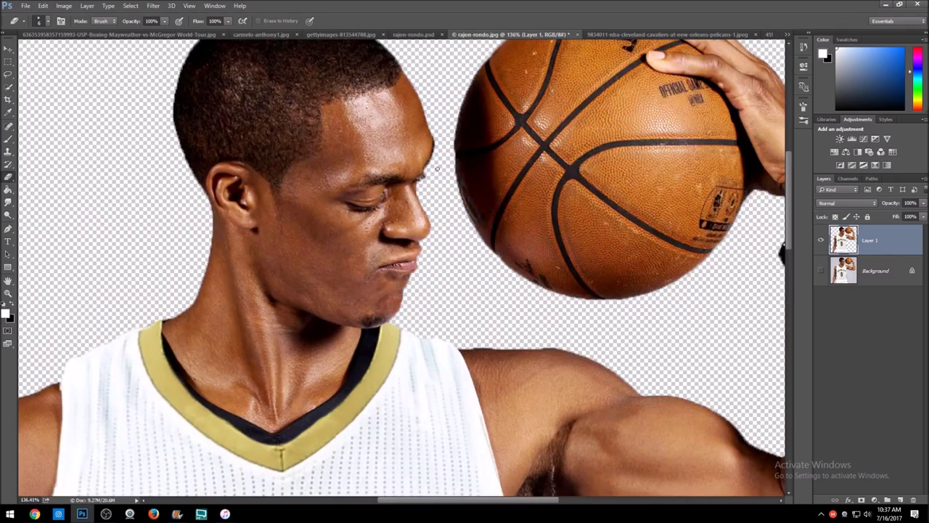
scroll(417, 236, "down", 4)
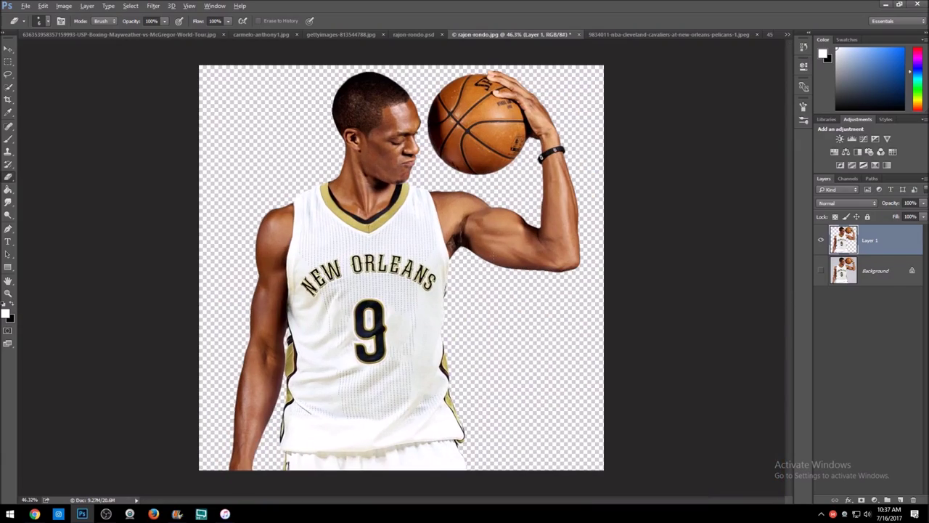
left_click(821, 271)
- Duplicate the cut-out layer into the PaulGeorgeOKC.psd poster document
right_click(863, 270)
left_click(770, 91)
left_click(467, 195)
key("Escape")
left_click(787, 34)
left_click(685, 36)
- Scale the Rondo cut-out to about 122.8% and reposition it on the poster
key("v")
left_click_drag(444, 258, 451, 273)
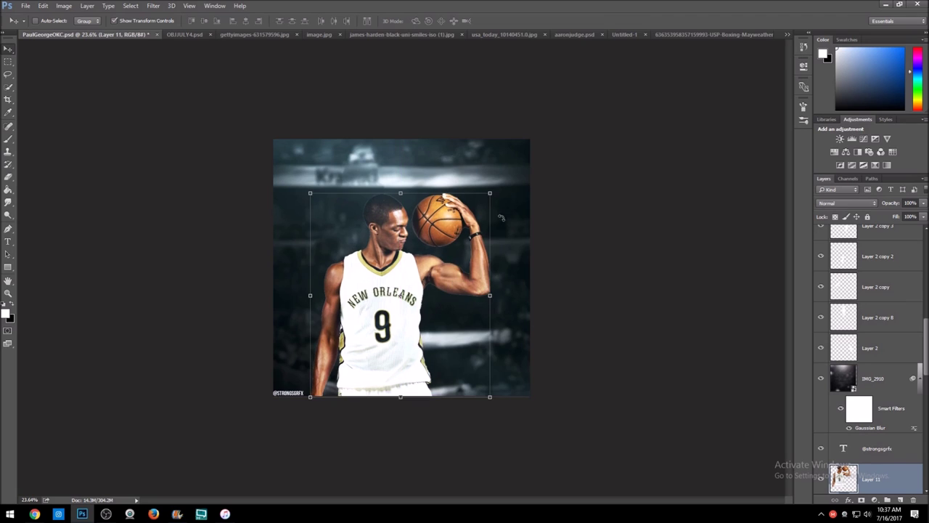
left_click_drag(490, 193, 531, 146)
left_click_drag(481, 207, 465, 204)
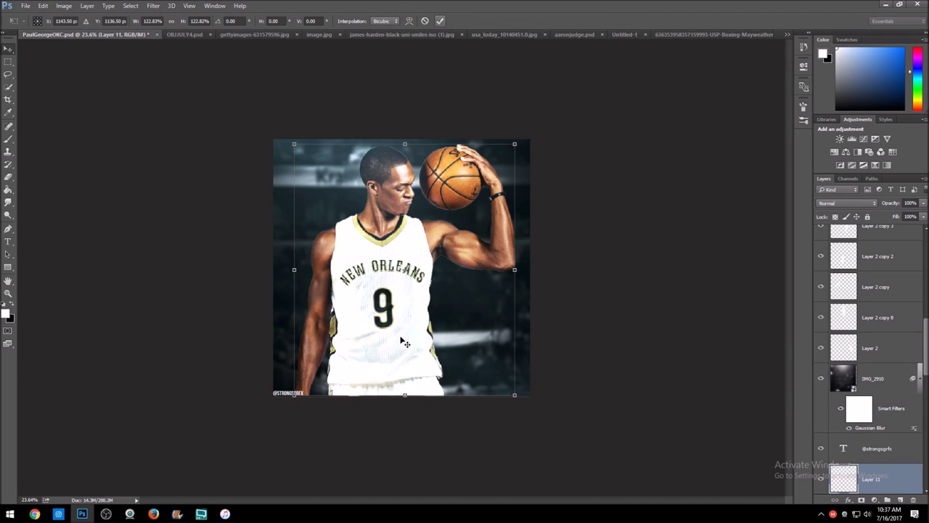
key("Return")
- Make the faint RONDO text layer visible behind Rondo
scroll(405, 343, "up", 3)
scroll(421, 308, "down", 1)
scroll(861, 433, "down", 5)
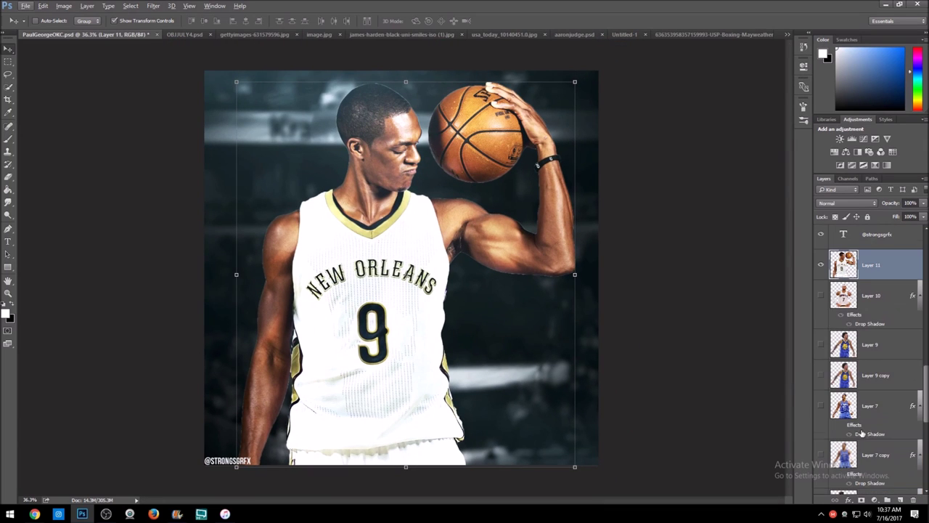
scroll(865, 313, "down", 5)
left_click(820, 394)
scroll(851, 283, "up", 4)
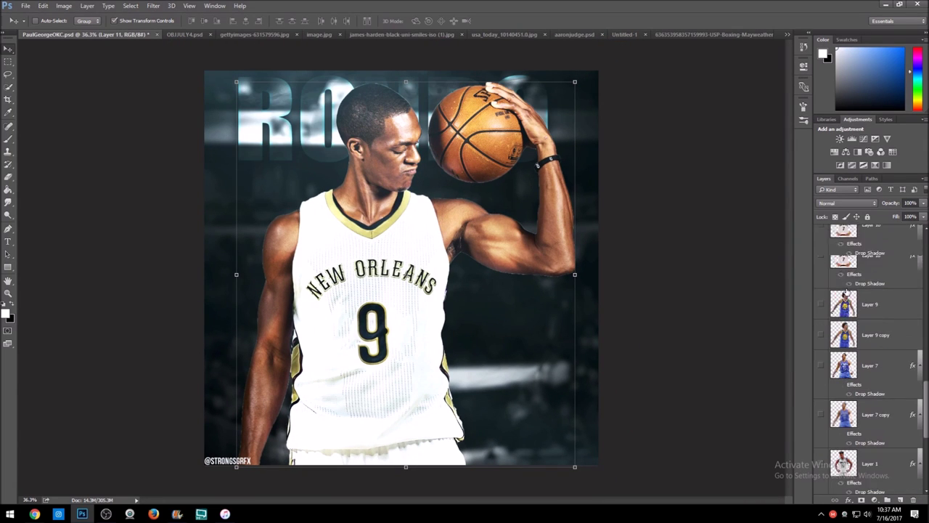
scroll(871, 262, "up", 1)
key("e")
scroll(599, 218, "up", 2)
left_click(773, 99)
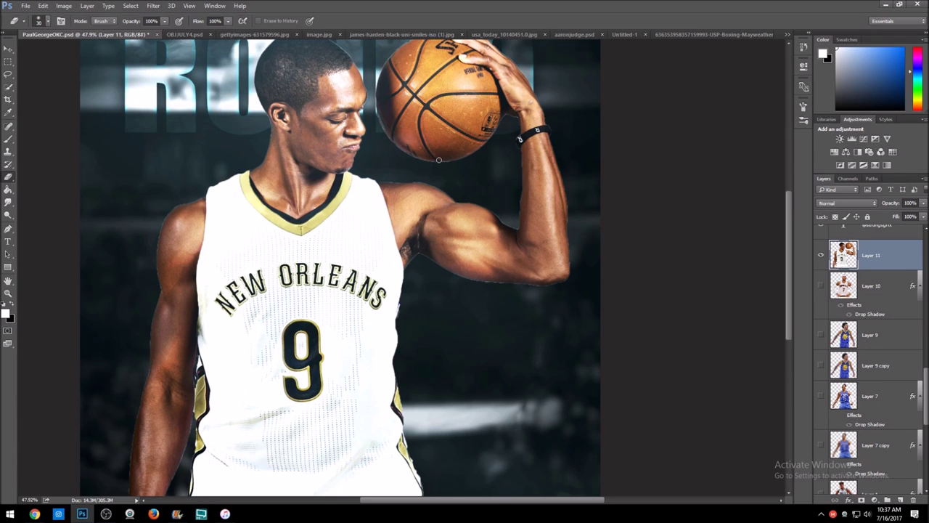
- Set the eraser brush hardness to 0% in Brush Settings
scroll(394, 144, "up", 3)
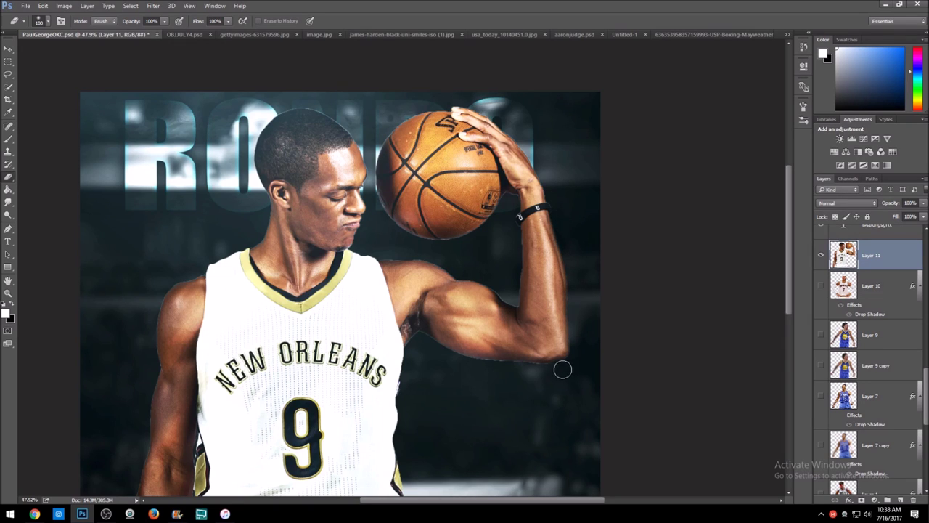
scroll(409, 344, "down", 2)
scroll(405, 336, "down", 1)
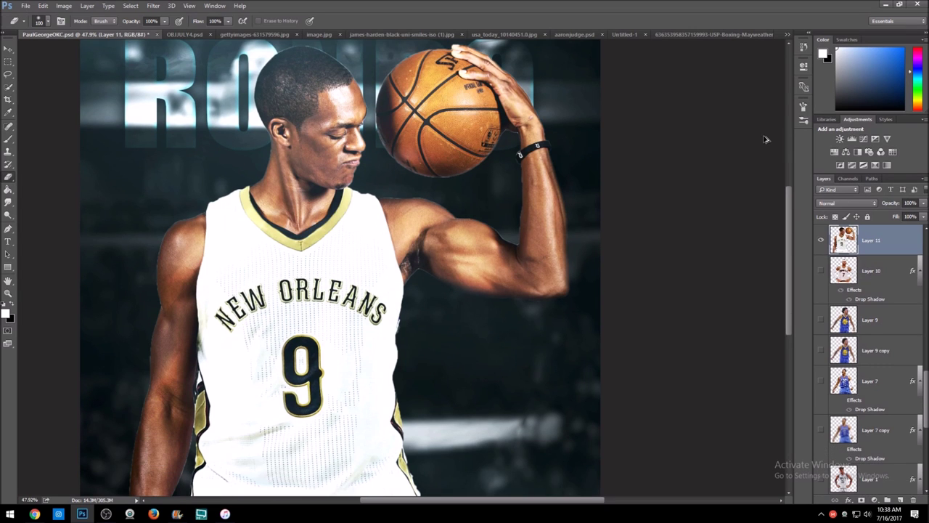
key("F5")
scroll(406, 323, "up", 5, "alt")
left_click(695, 115)
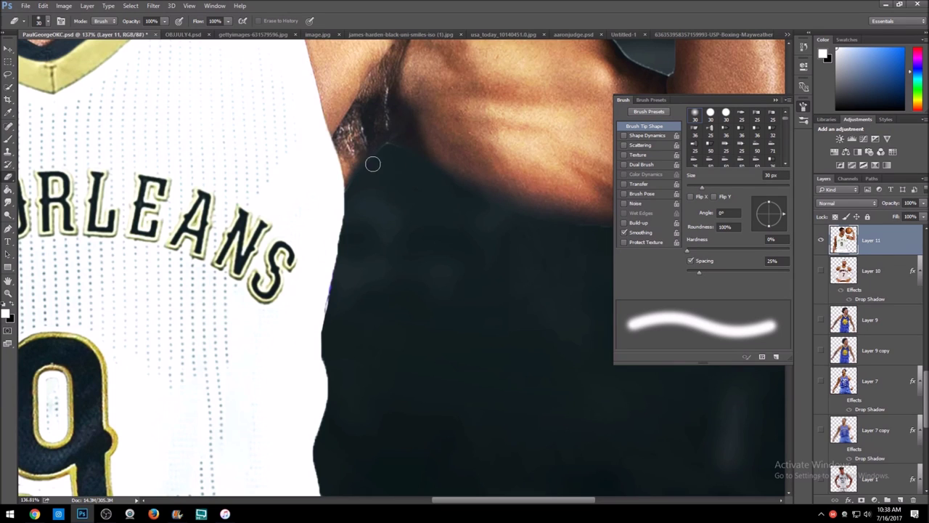
- Erase leftover cut-out edges with a soft eraser sized 125 px, then 90 and 50 px
scroll(409, 293, "down", 3, "alt")
scroll(376, 326, "down", 3)
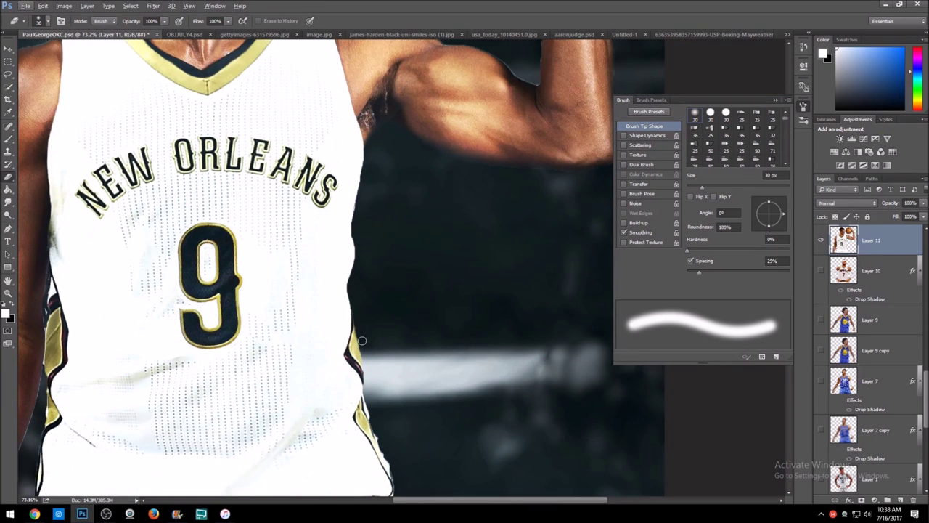
scroll(362, 341, "down", 2)
scroll(386, 394, "down", 2)
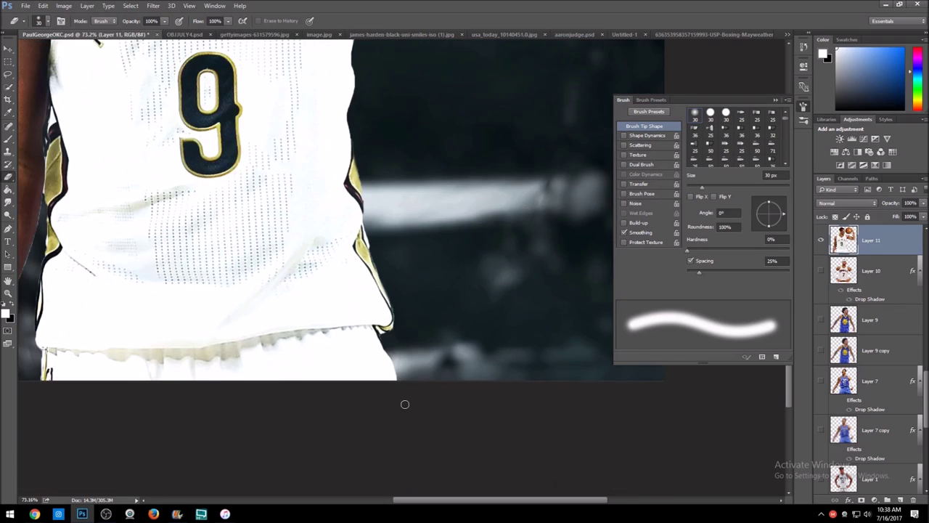
scroll(405, 404, "down", 2, "alt")
scroll(405, 405, "up", 2, "alt")
scroll(248, 229, "left", 2)
key("bracketright")
key("bracketright")
key("bracketright")
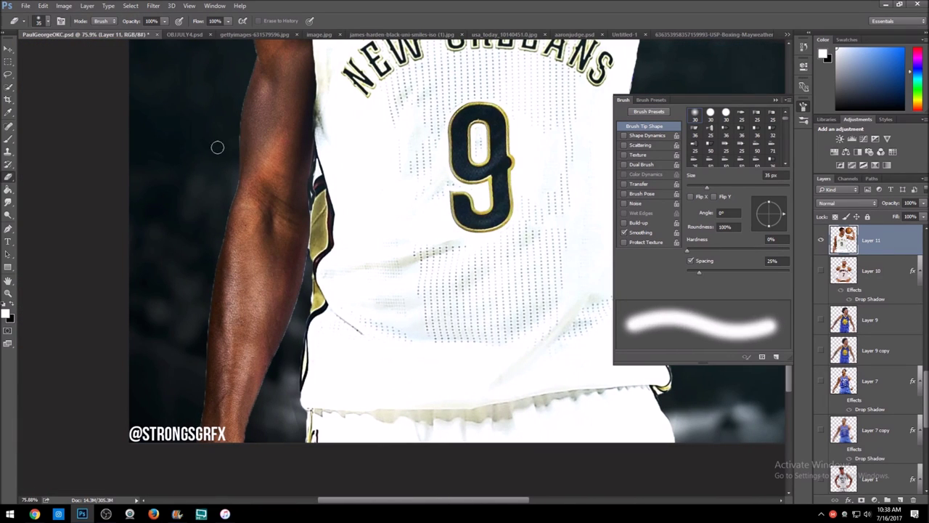
key("bracketright")
key("bracketright")
key("bracketright")
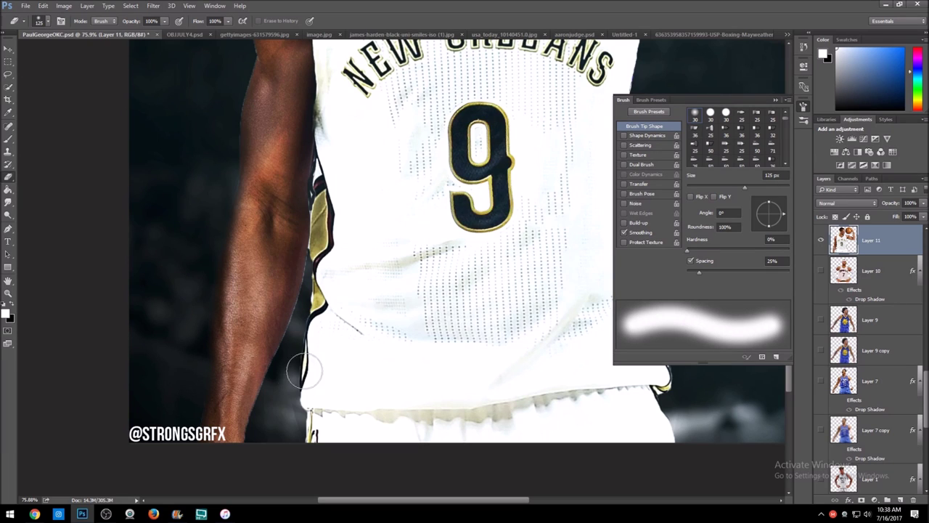
key("bracketleft")
key("bracketleft")
key("bracketleft")
key("bracketleft")
key("bracketleft")
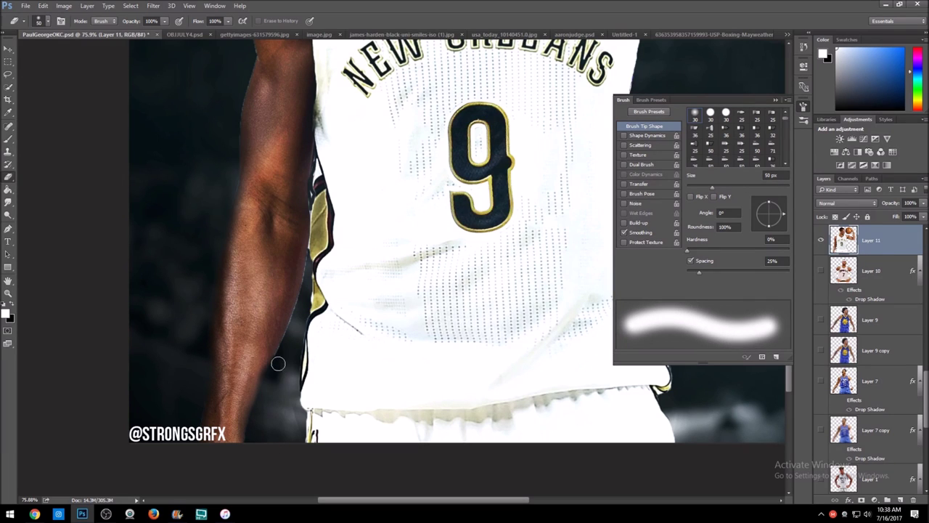
key("bracketleft")
key("bracketleft")
key("bracketleft")
key("bracketleft")
key("bracketleft")
- Keep cleaning the arm, jersey and head edges with the 50 px eraser
scroll(305, 275, "down", 3)
scroll(305, 275, "down", 2)
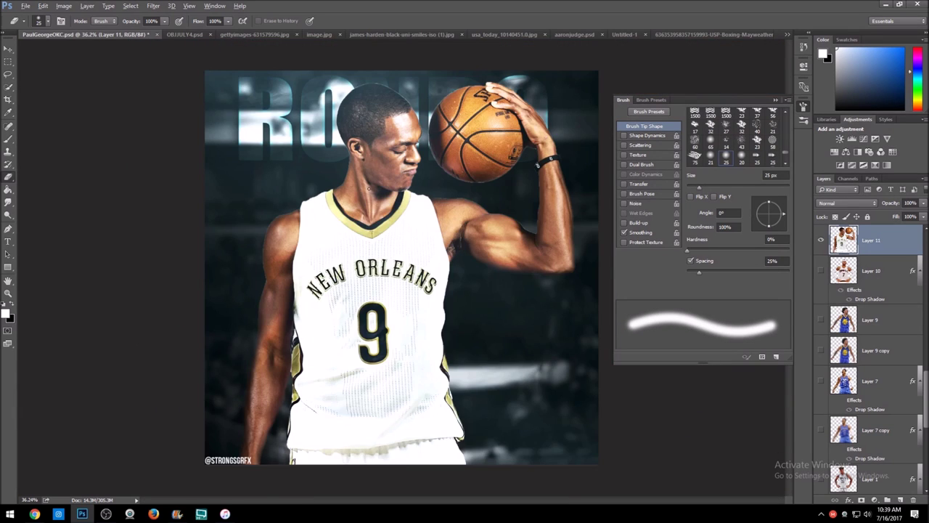
scroll(283, 170, "up", 2)
scroll(283, 170, "up", 2)
key("bracketright")
key("bracketright")
key("bracketright")
key("bracketright")
key("bracketright")
key("bracketright")
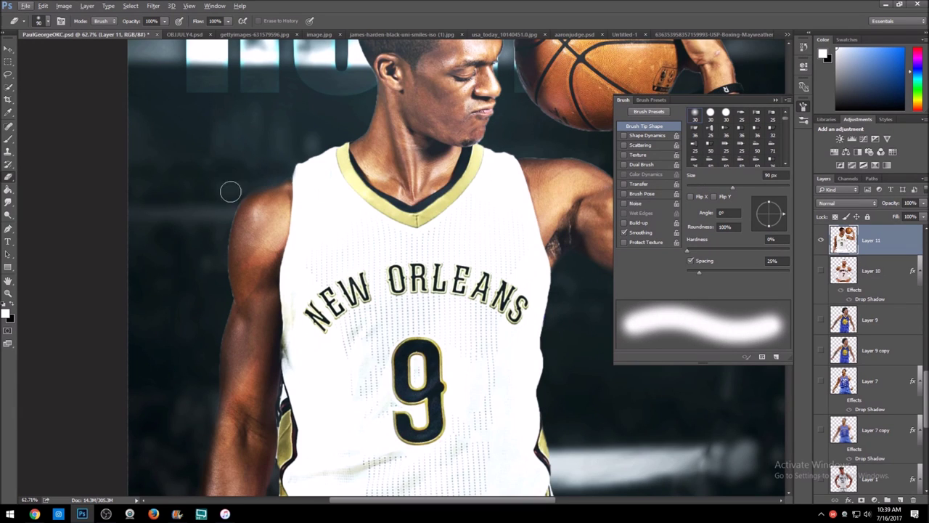
scroll(364, 121, "up", 3)
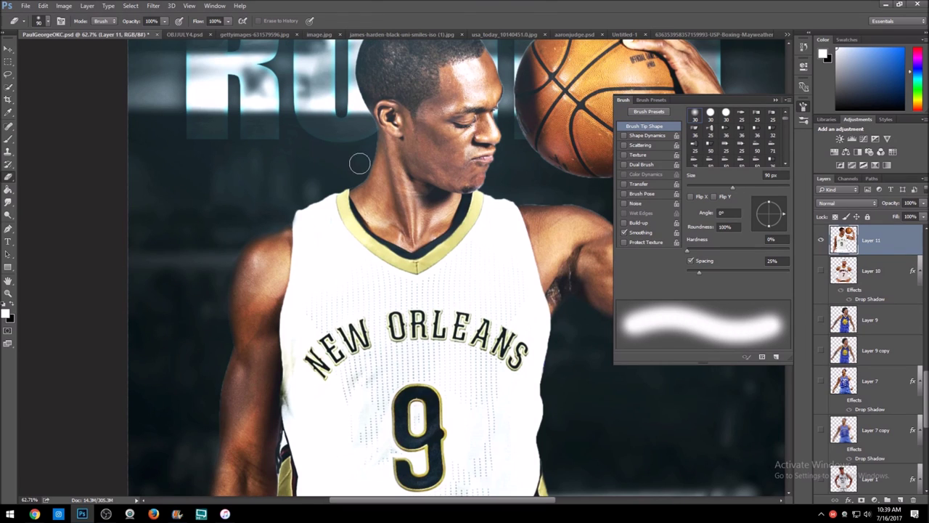
scroll(360, 159, "up", 5)
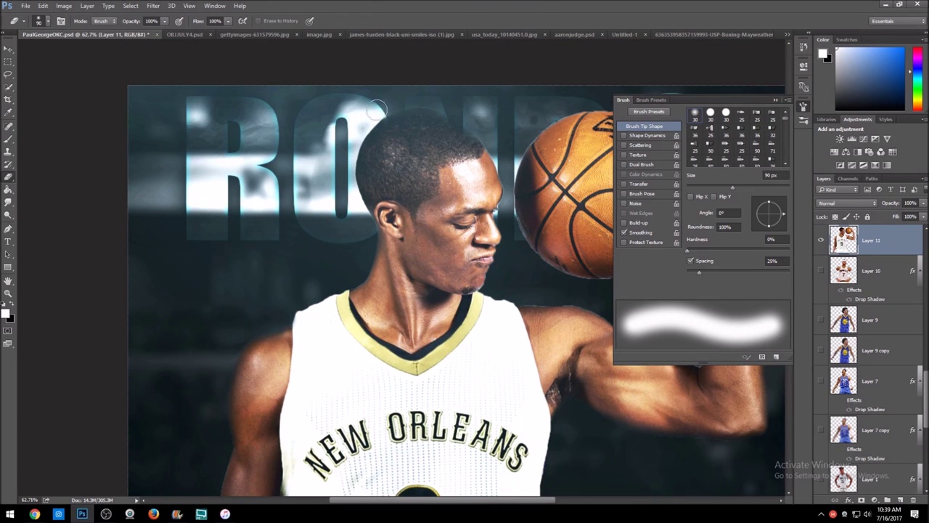
scroll(461, 179, "down", 3)
scroll(380, 87, "up", 5)
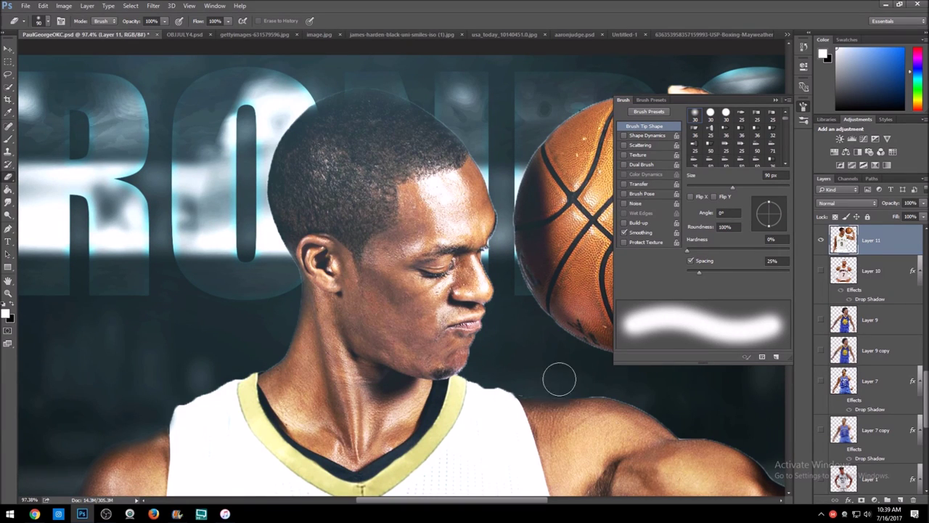
scroll(459, 183, "down", 4)
scroll(534, 199, "up", 2)
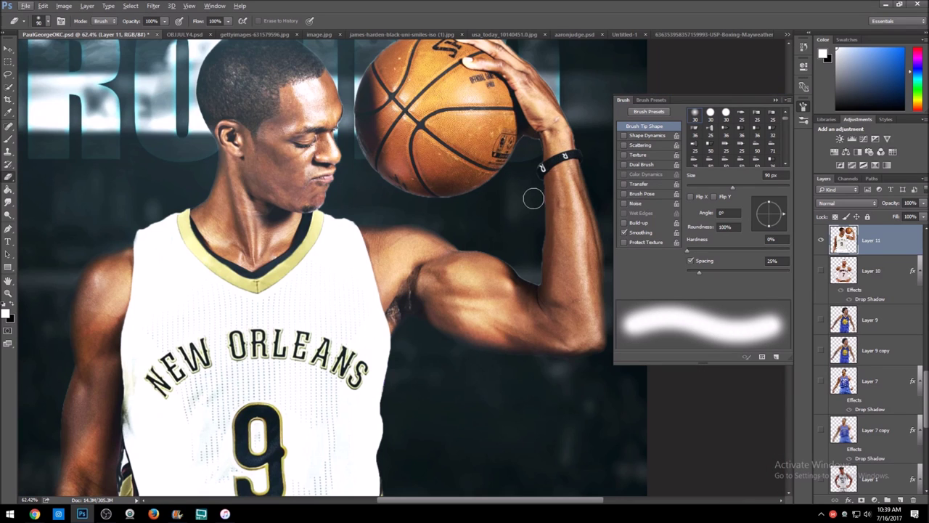
scroll(516, 253, "down", 3)
- Give the Rondo layer a drop shadow and a 147 px Outer Glow at 0% opacity
left_click(849, 500)
left_click(845, 276)
left_click(851, 501)
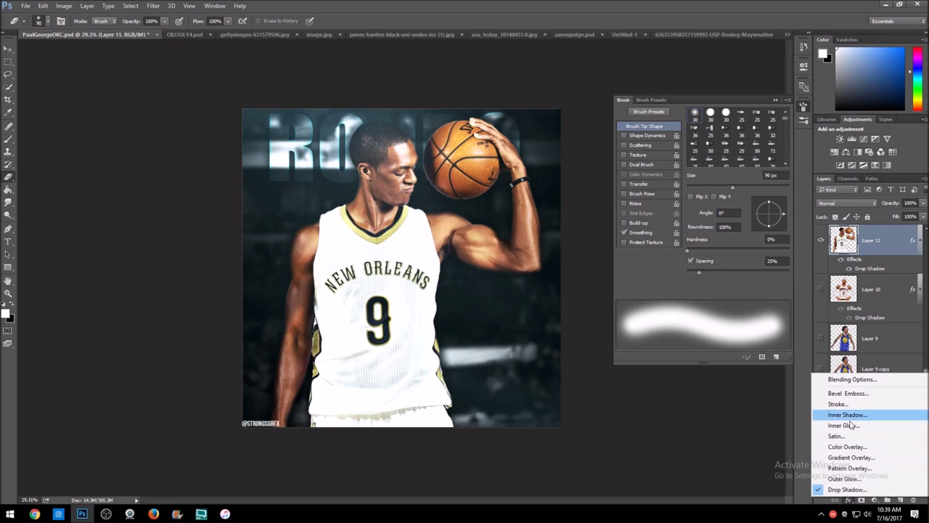
left_click(845, 479)
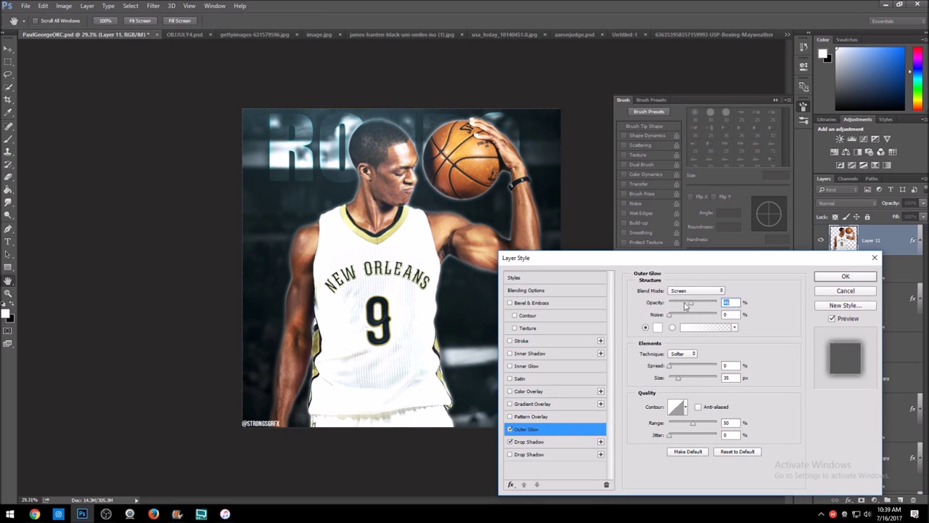
left_click_drag(678, 379, 698, 379)
mouse_move(716, 302)
left_mouse_down()
mouse_move(646, 301)
mouse_move(696, 308)
left_mouse_up()
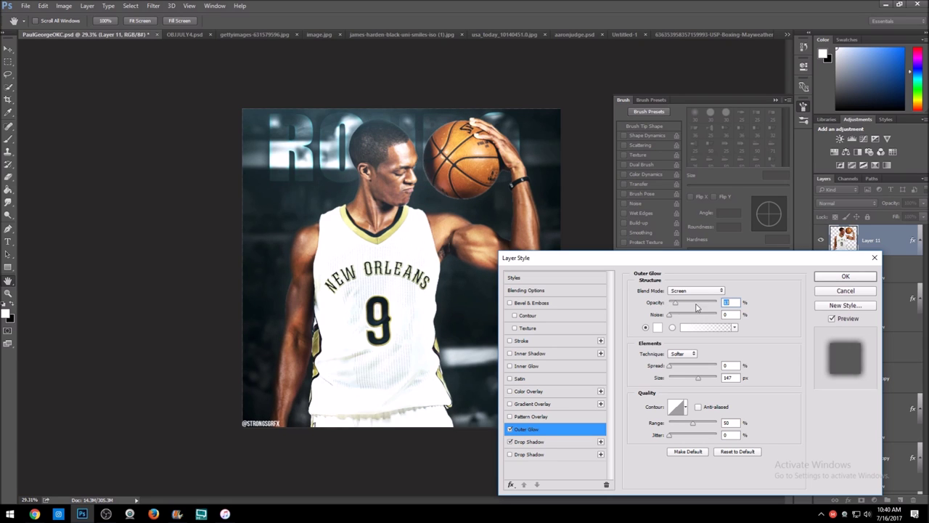
left_click(845, 276)
- Apply the Topaz Adjust 5 filter to Rondo's layer and view the whole poster
left_click(153, 6)
left_click(296, 211)
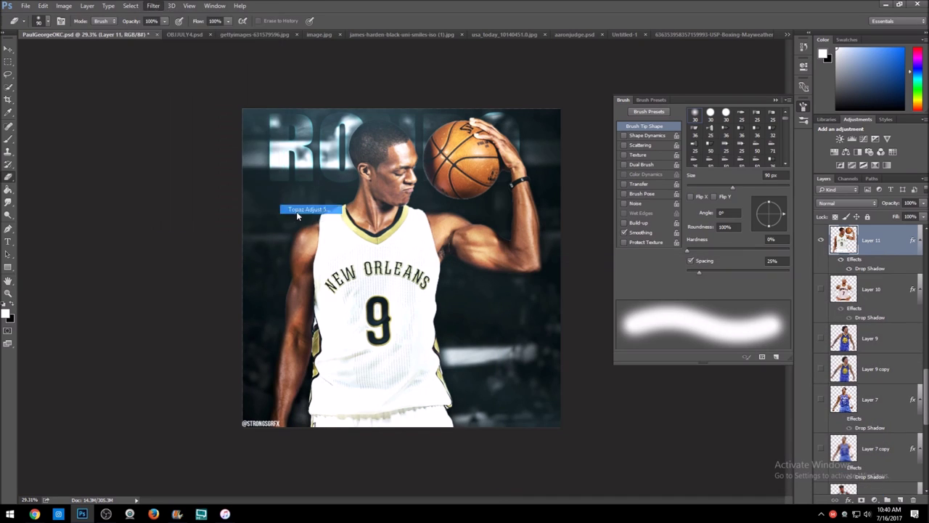
left_click(835, 496)
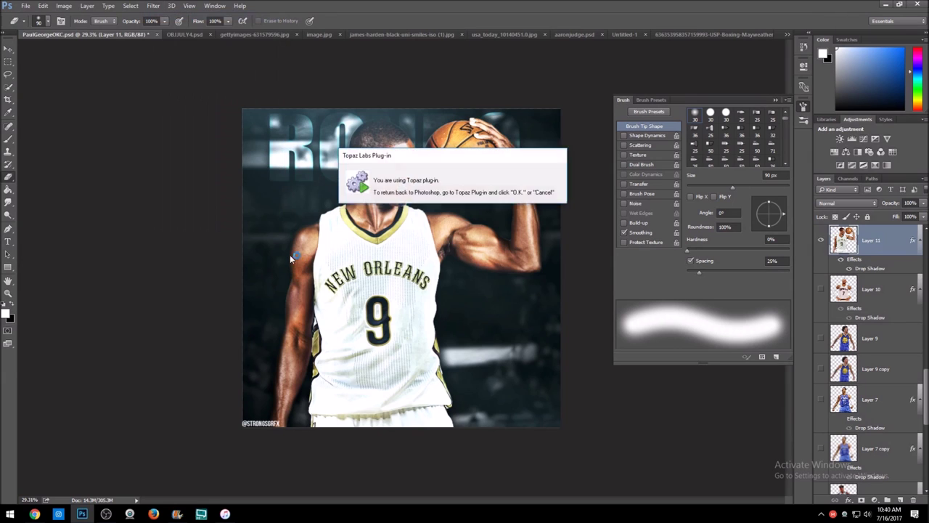
key("ctrl+0")
key("w")
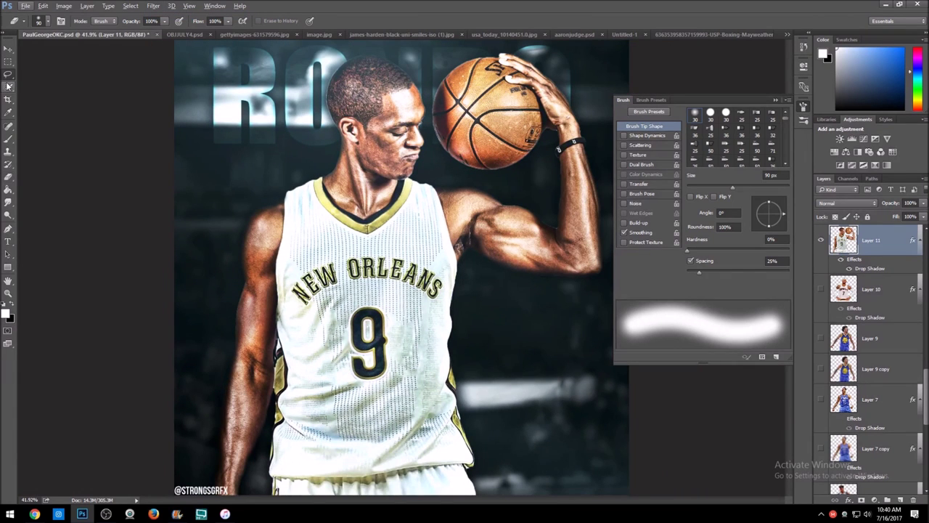
left_click_drag(303, 238, 426, 342)
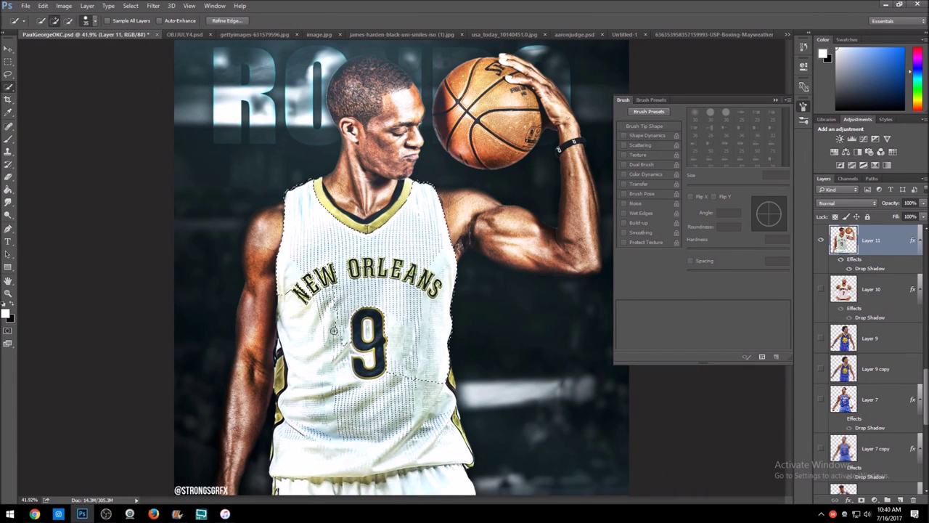
key("alt")
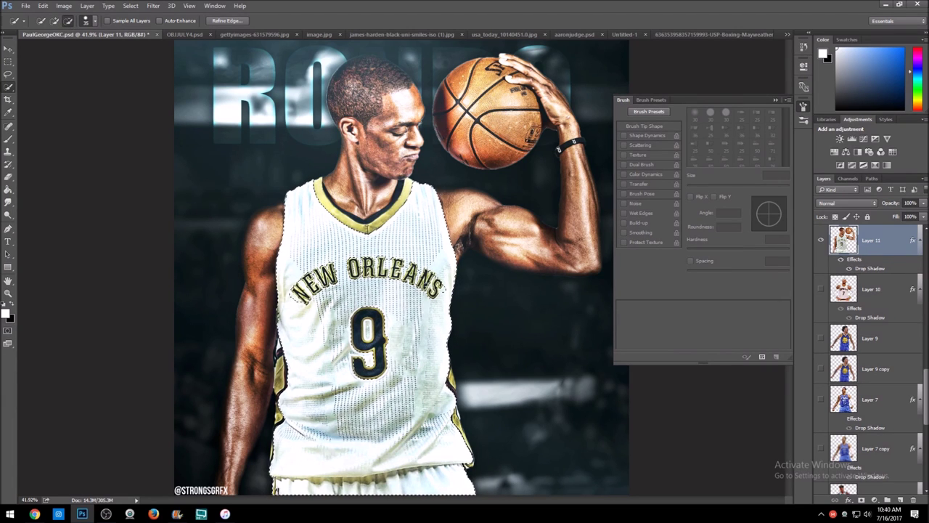
left_click(63, 5)
left_click(190, 103)
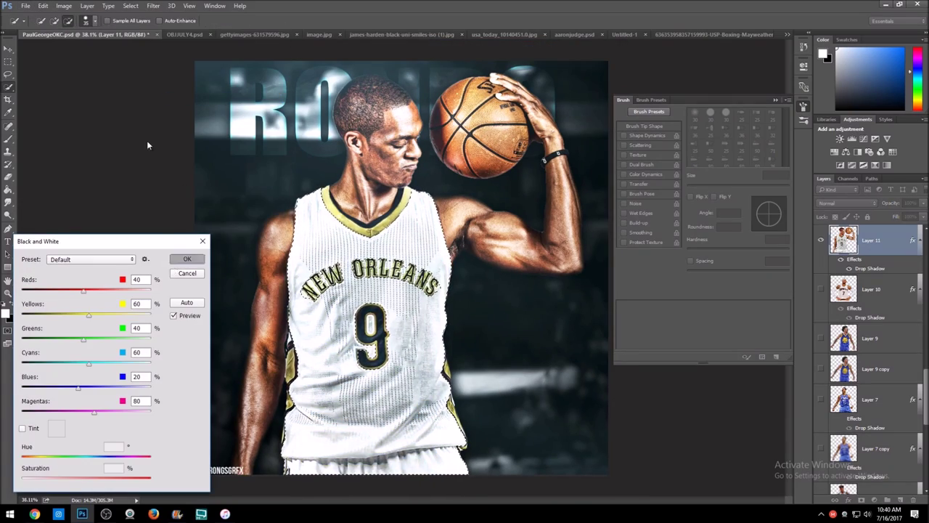
left_click(187, 265)
left_click(131, 5)
left_click(137, 27)
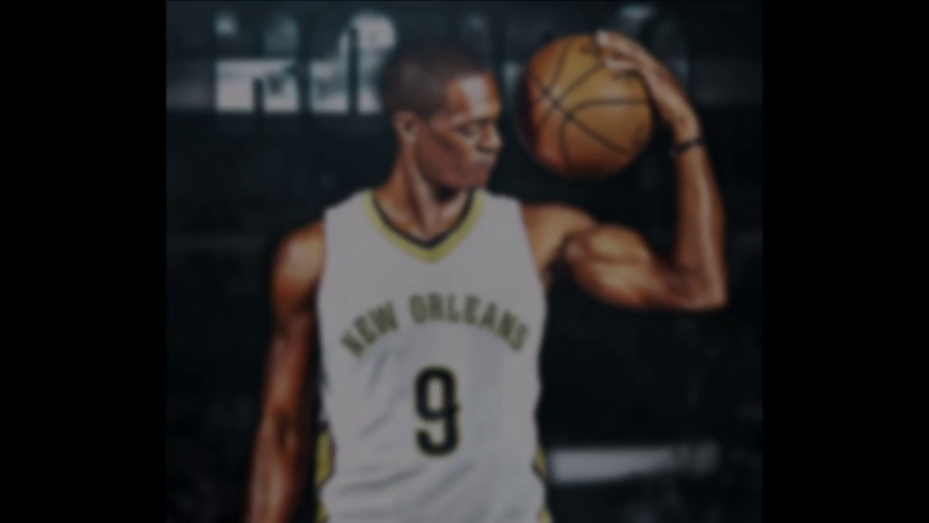